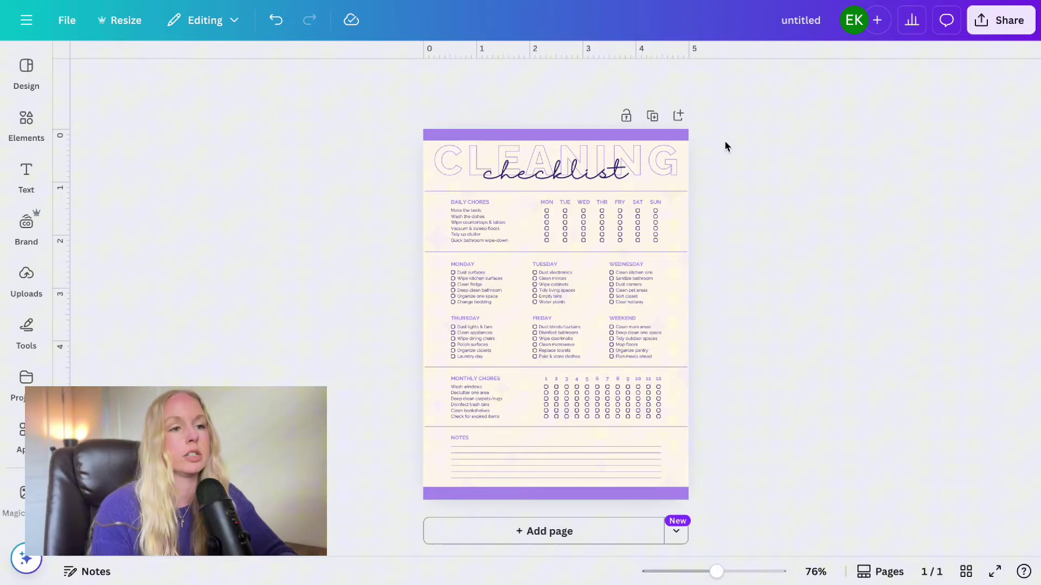
- Retitle the untitled design as 'TEMPLATE - Cleaning Checklist'
click(793, 22)
text(TEMPL)
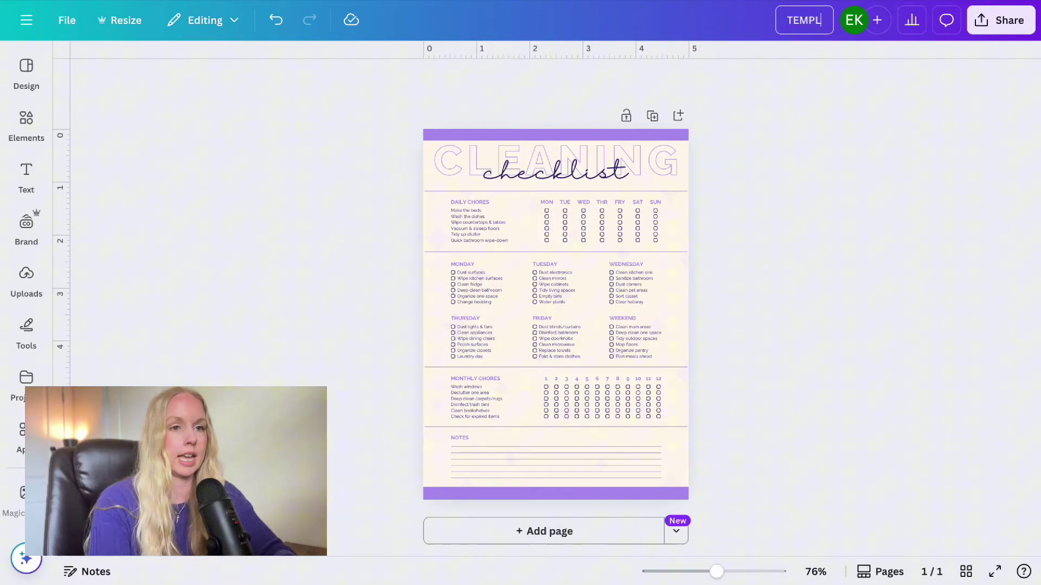
text(ATE -)
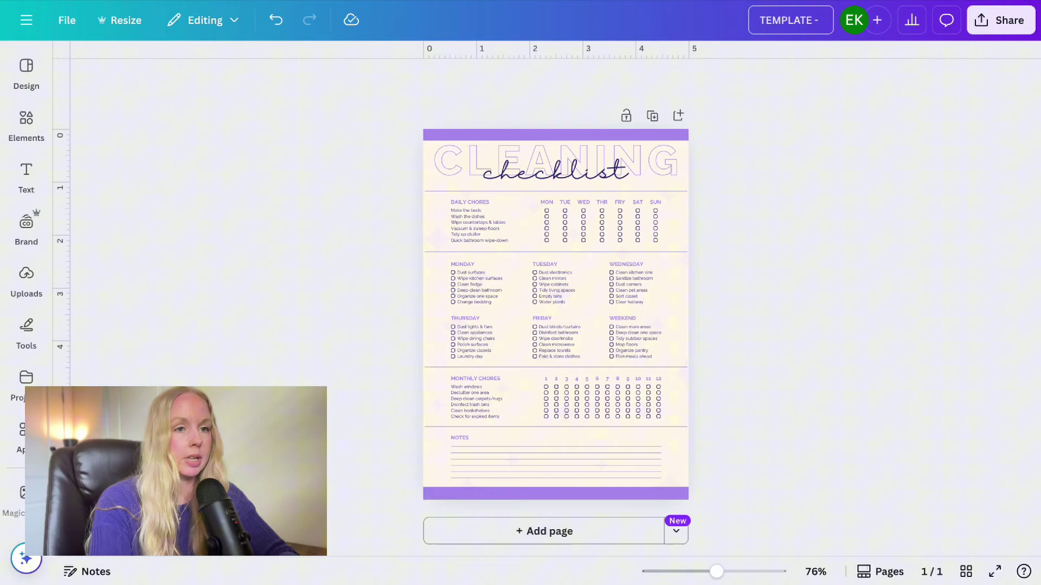
text( Cleaning C)
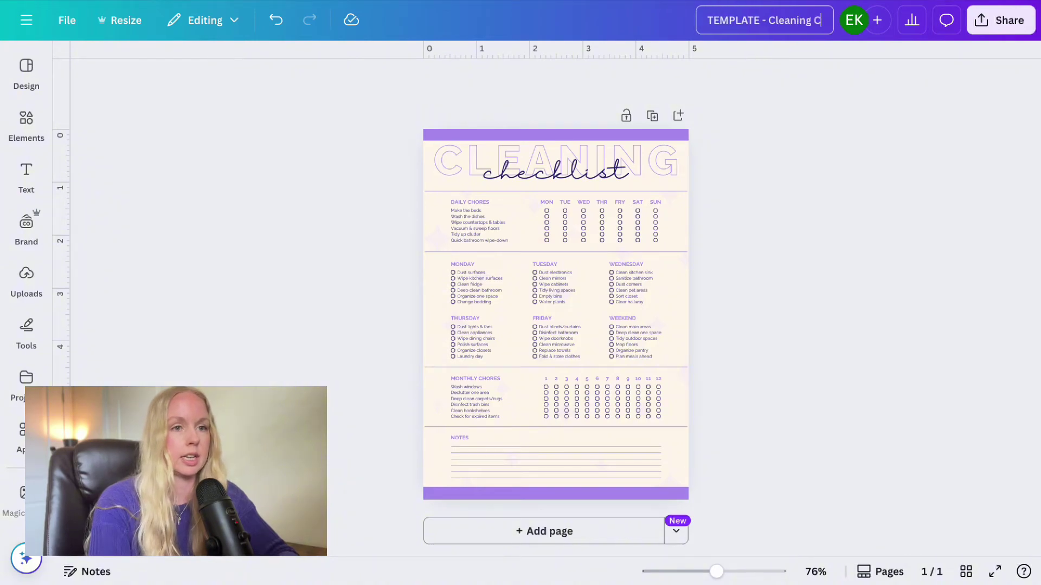
text(hecklist)
- Commit the 'TEMPLATE - Cleaning Checklist' title and review the download settings without exporting
click(873, 104)
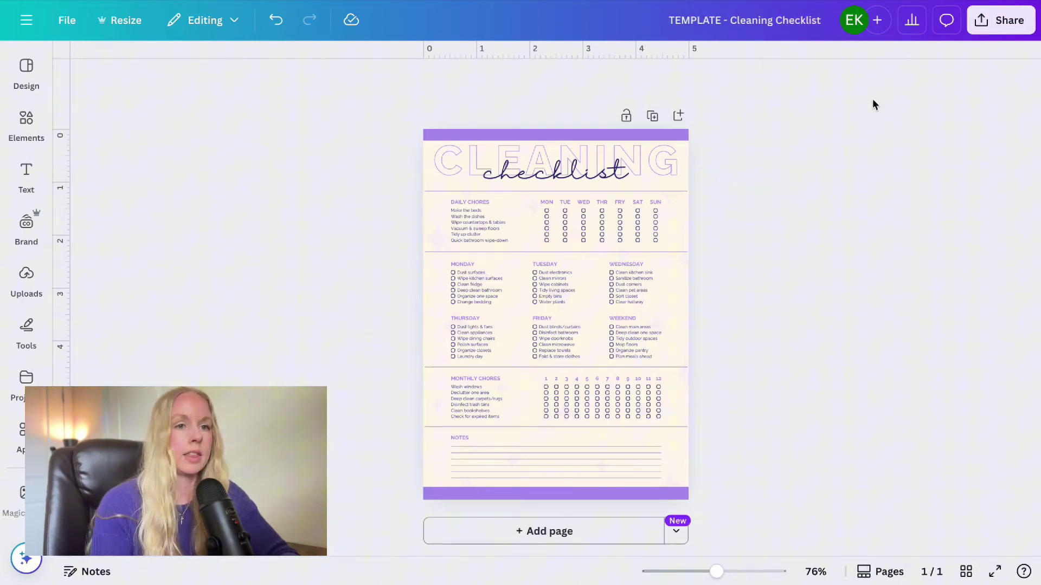
click(987, 32)
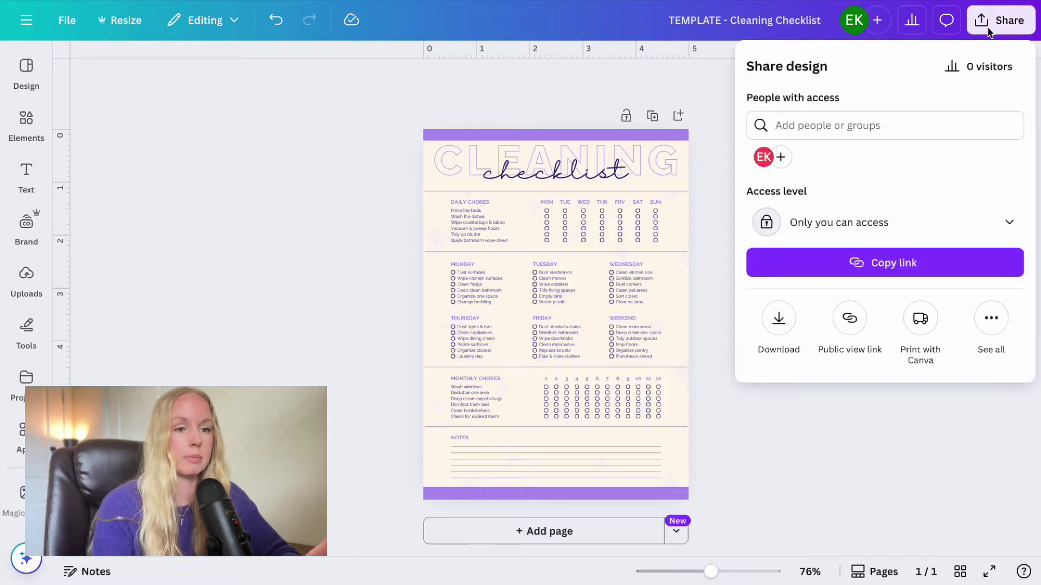
click(779, 321)
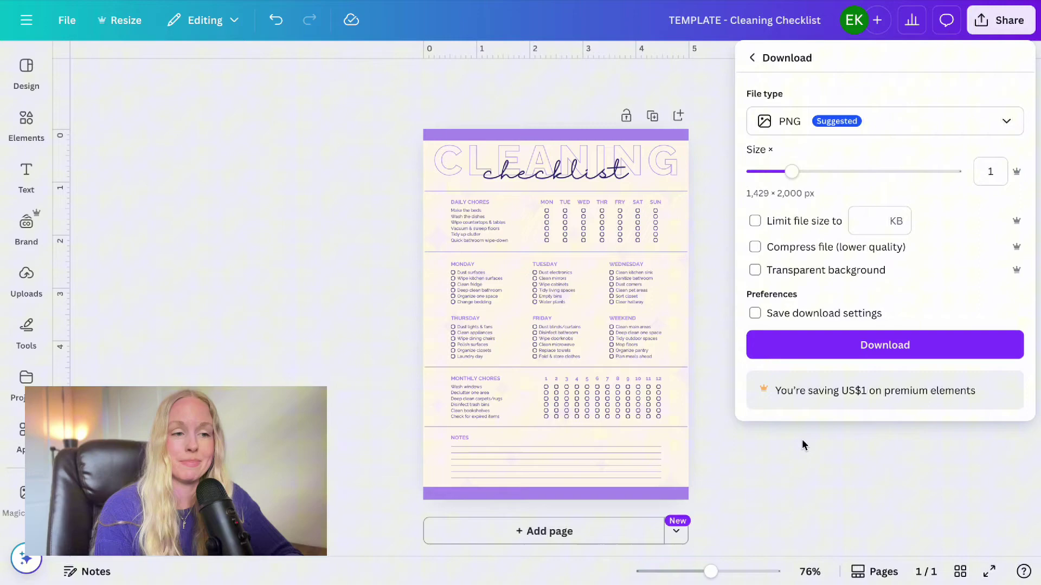
click(773, 443)
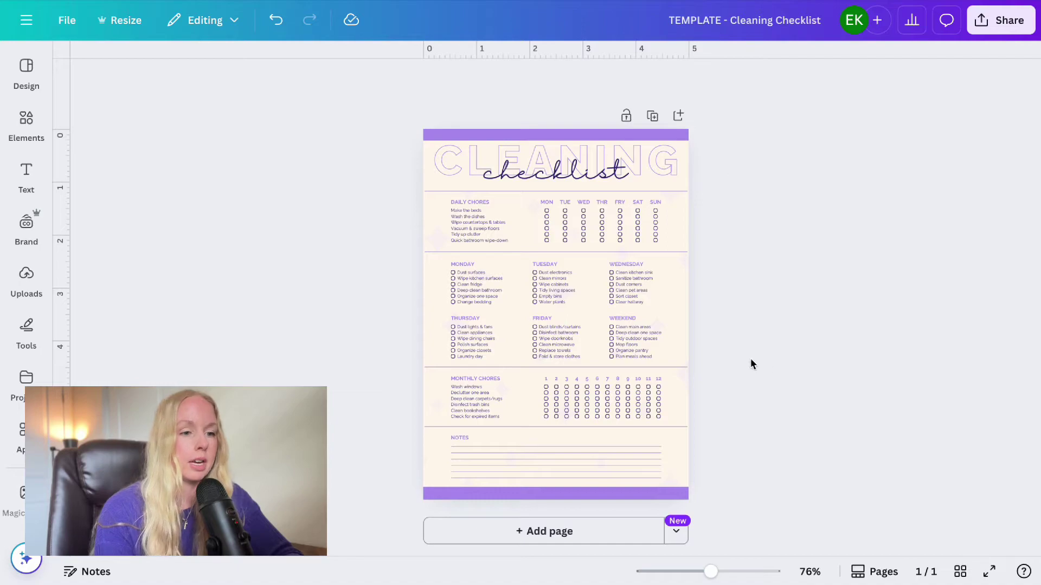
click(652, 158)
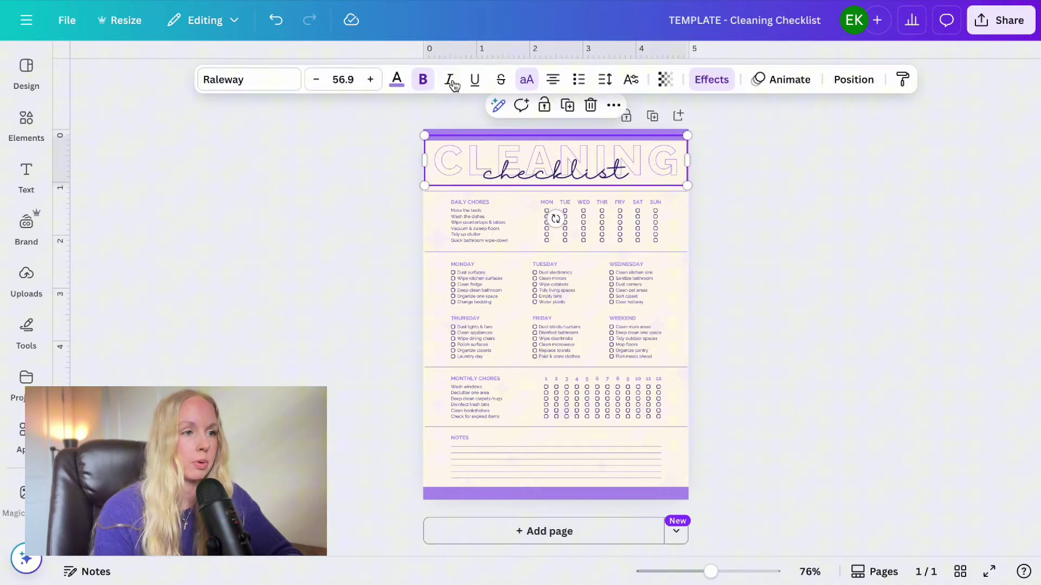
click(260, 86)
click(260, 87)
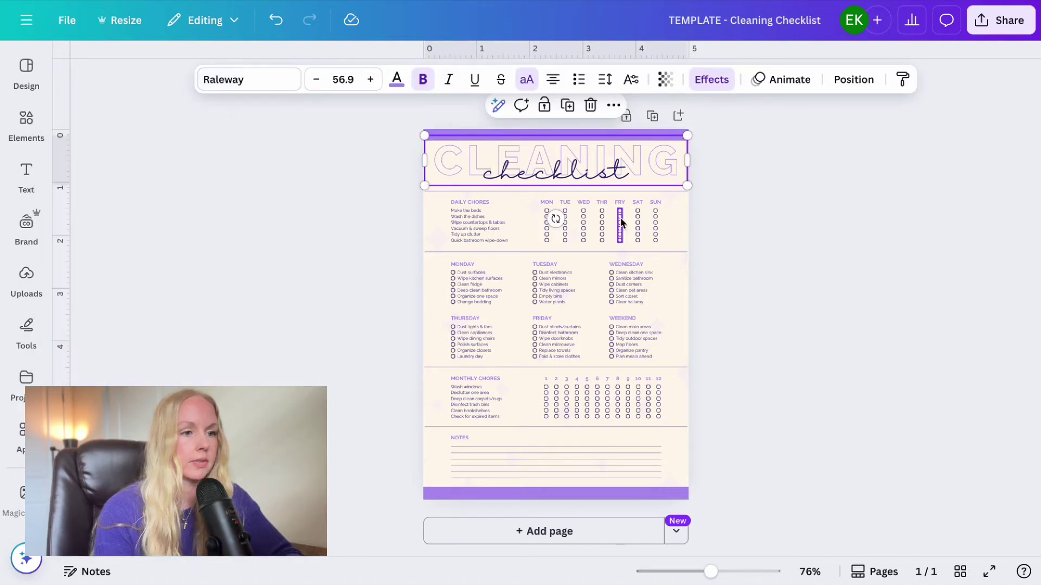
click(824, 271)
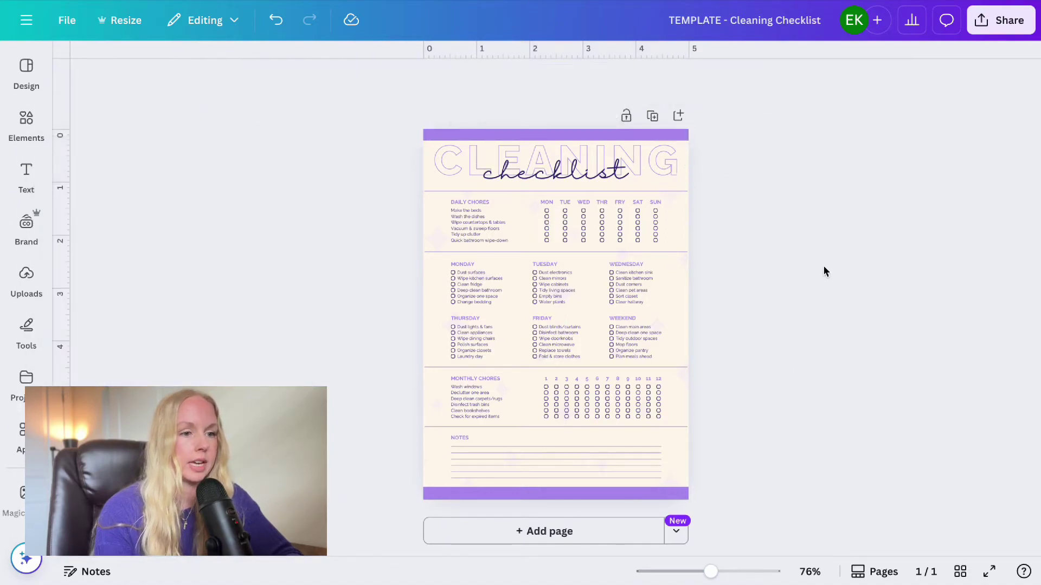
click(682, 287)
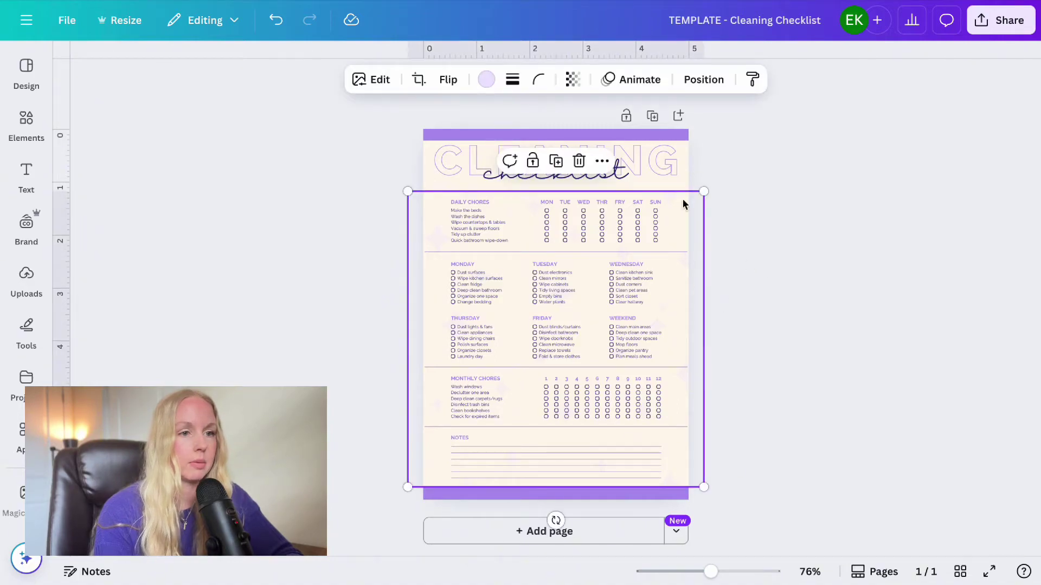
click(601, 161)
scroll(687, 380, down, 1)
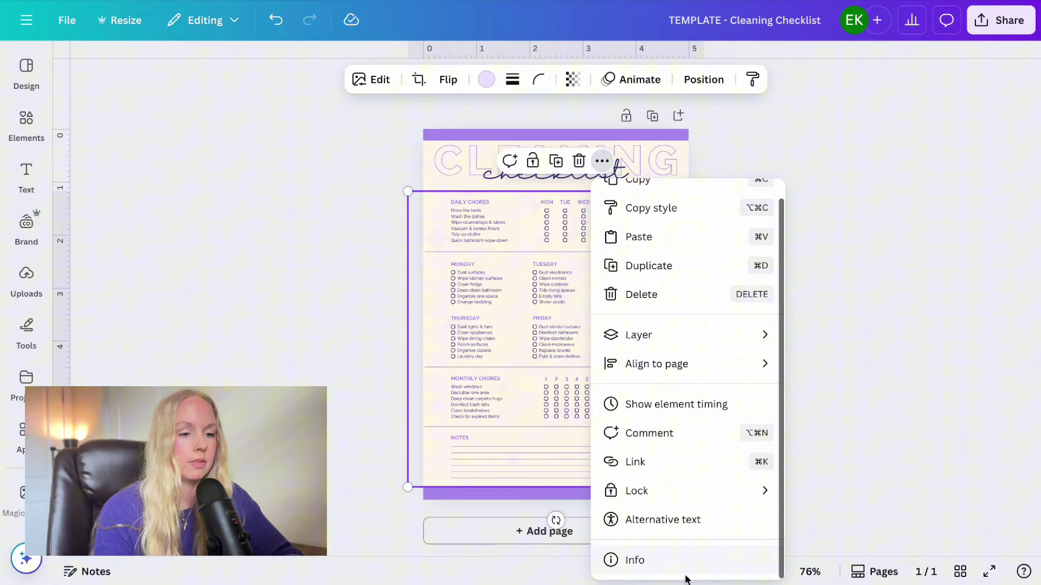
click(685, 576)
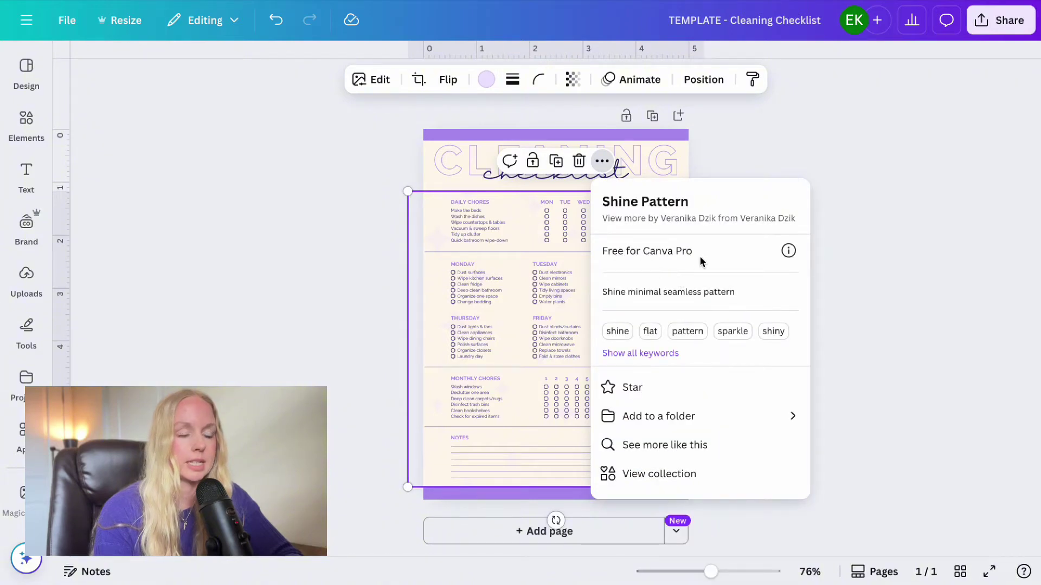
click(862, 279)
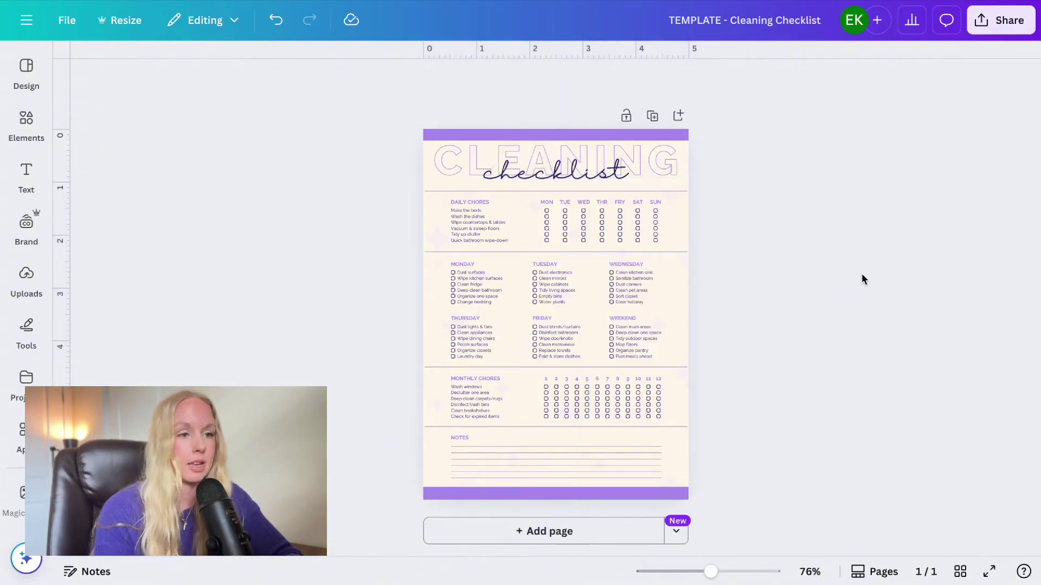
click(687, 230)
key(Escape)
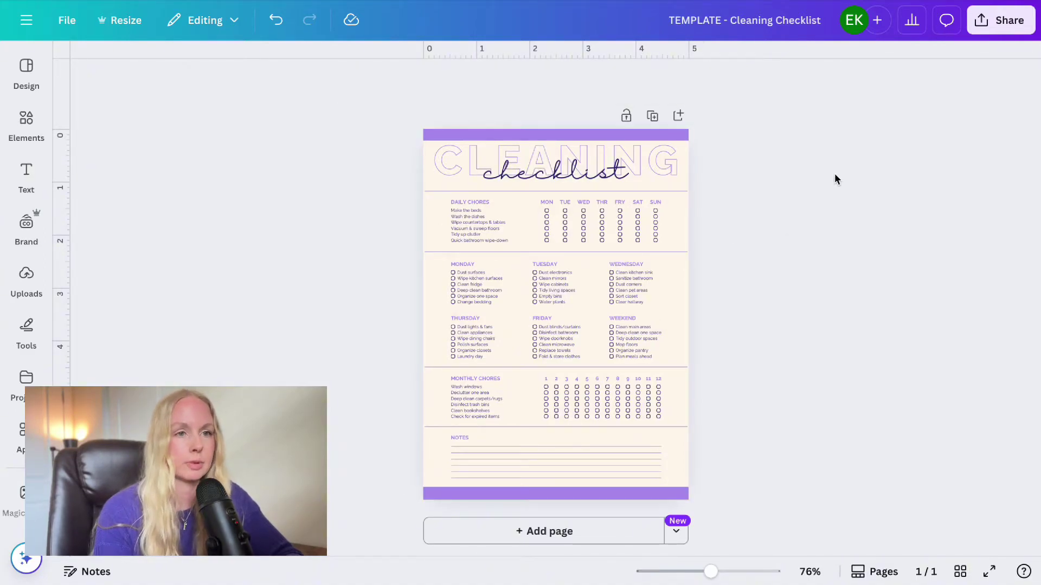
- Create a public template link for the checklist design and copy its URL
click(1000, 27)
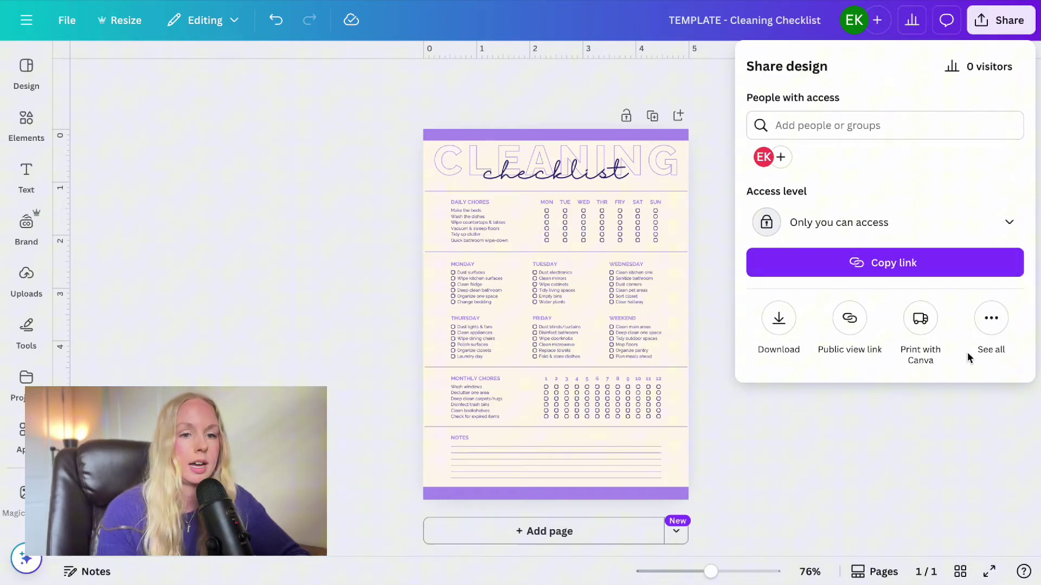
click(991, 318)
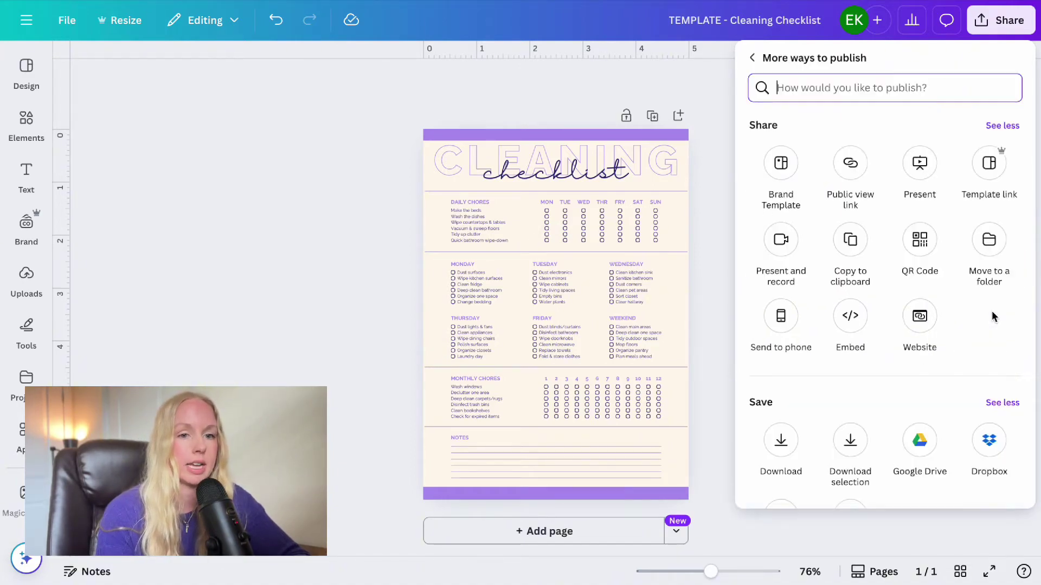
click(992, 169)
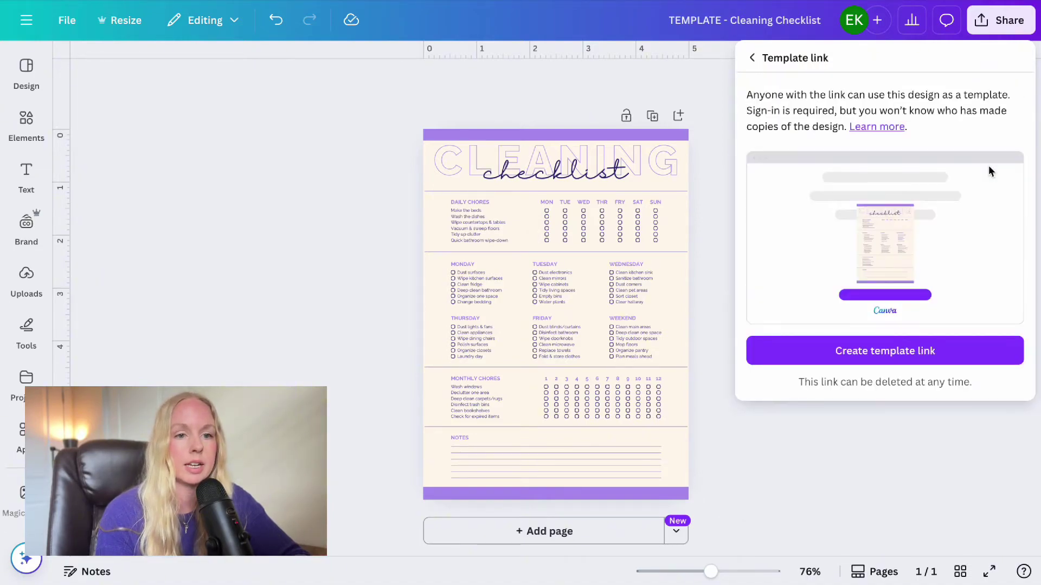
click(952, 350)
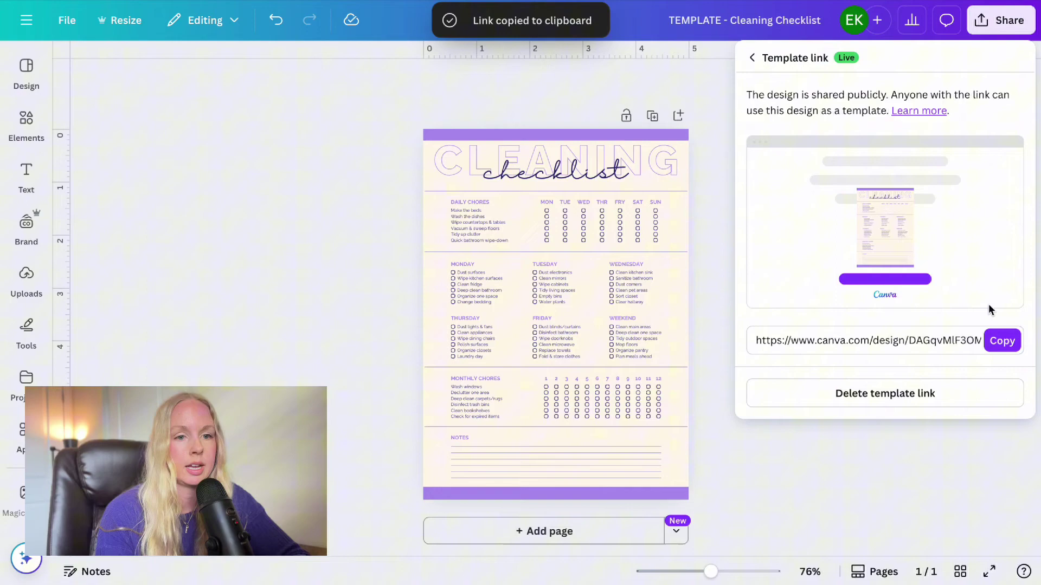
click(1002, 340)
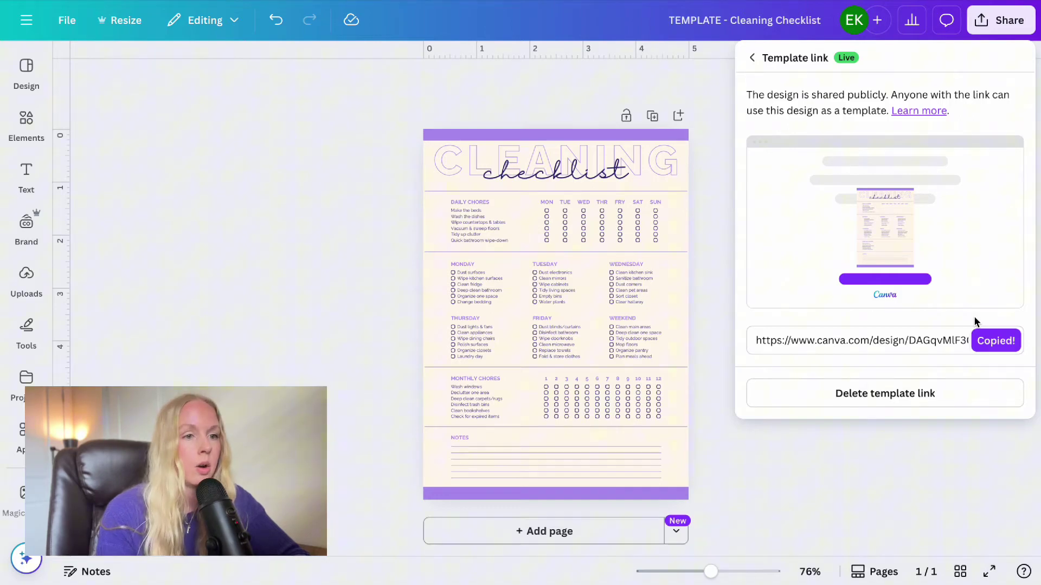
- Create a new custom-size 11 × 8.5 in design
click(27, 23)
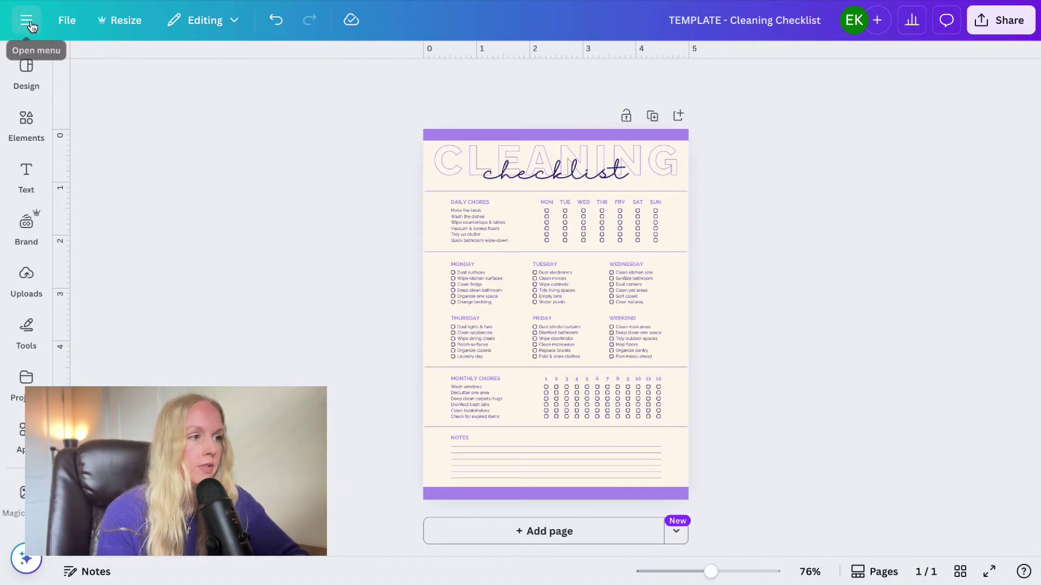
click(27, 23)
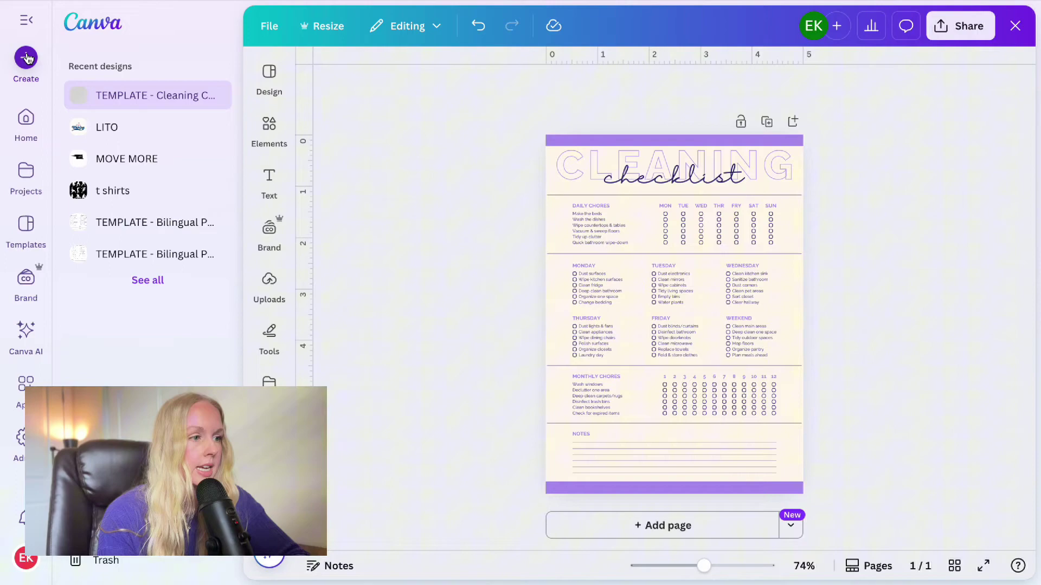
click(26, 58)
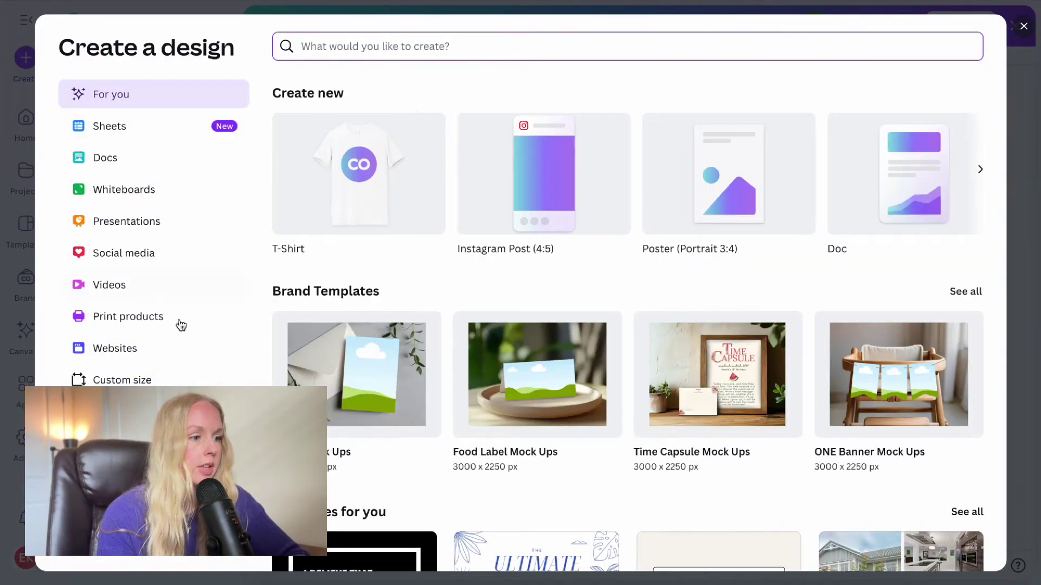
click(173, 377)
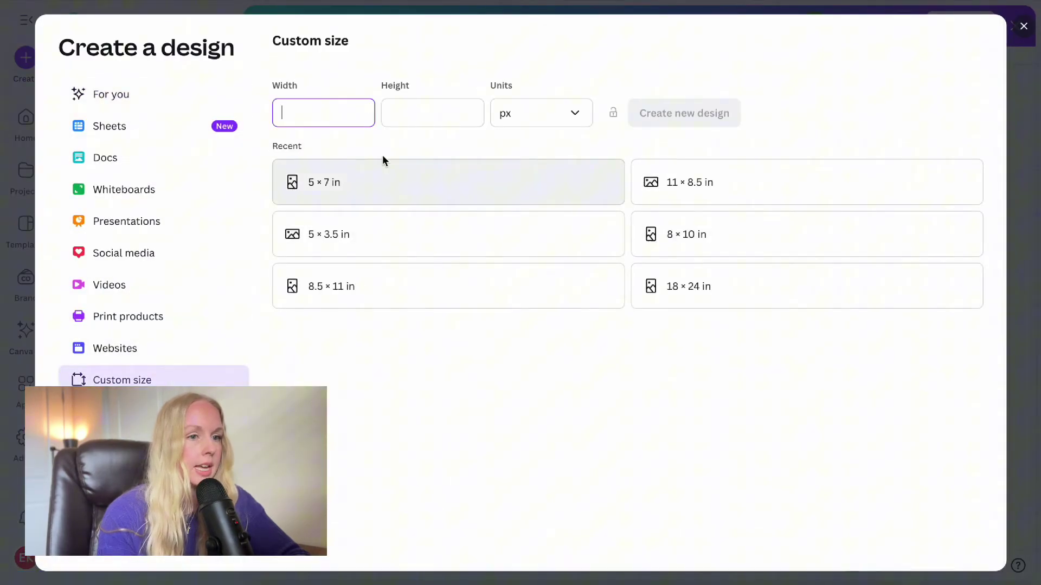
click(692, 185)
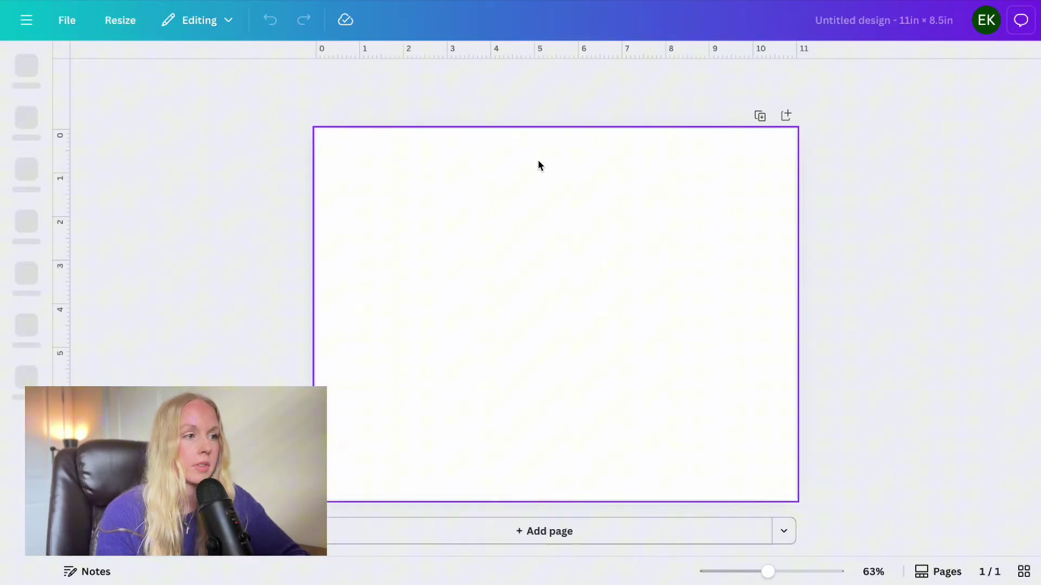
- Search templates for 'download' and apply the teal free-guide template with the phone mockup
click(234, 67)
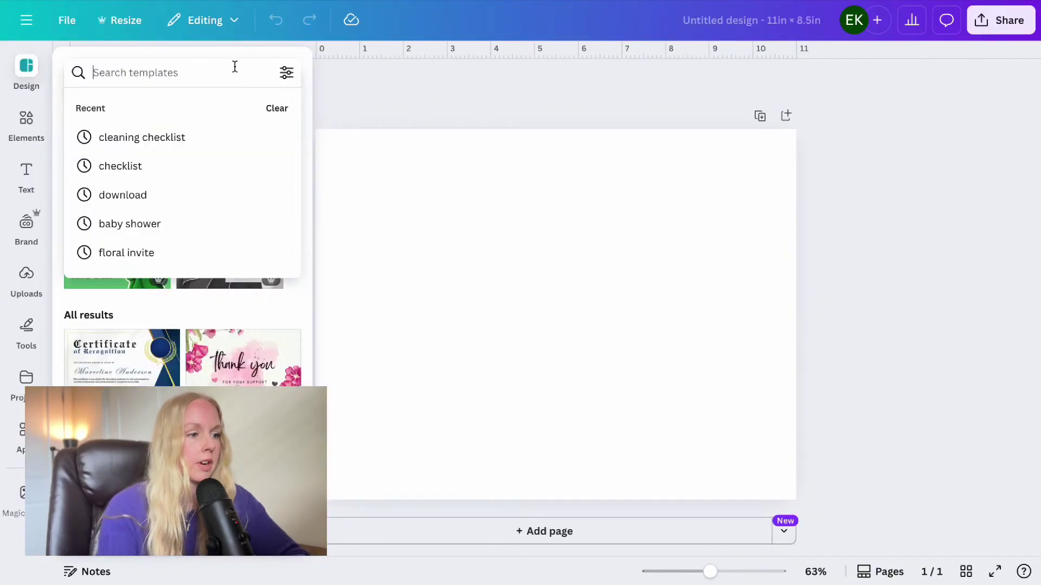
text(download)
key(Return)
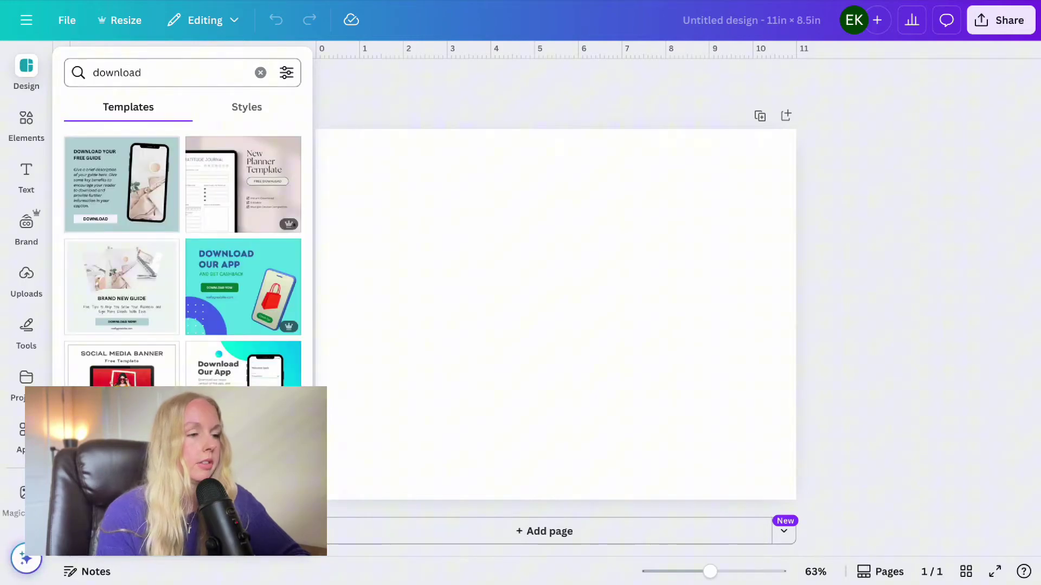
click(132, 172)
- Stretch the teal background frame to the page's left and right edges
click(868, 231)
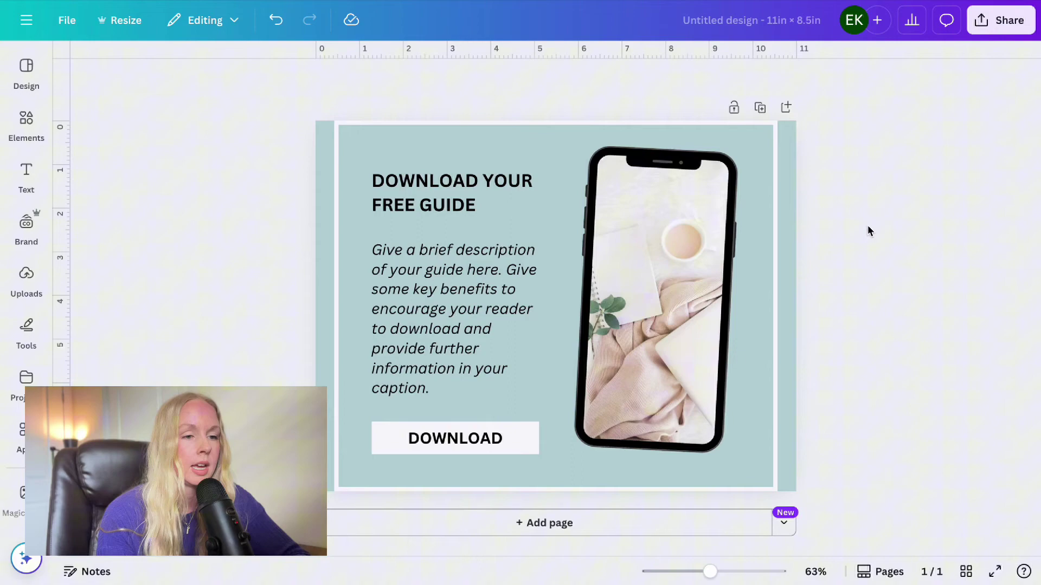
click(775, 212)
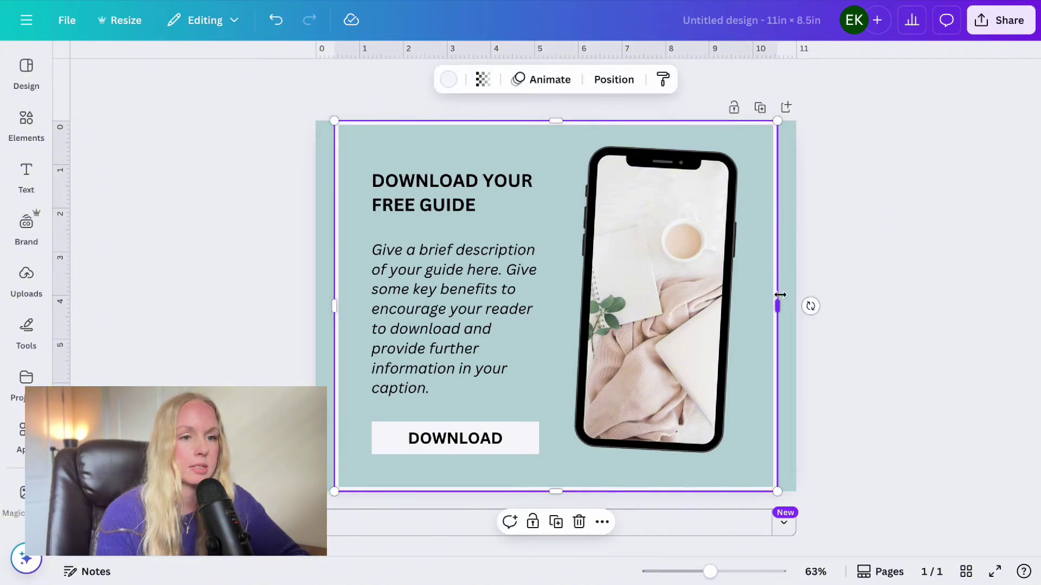
drag(779, 294, 795, 298)
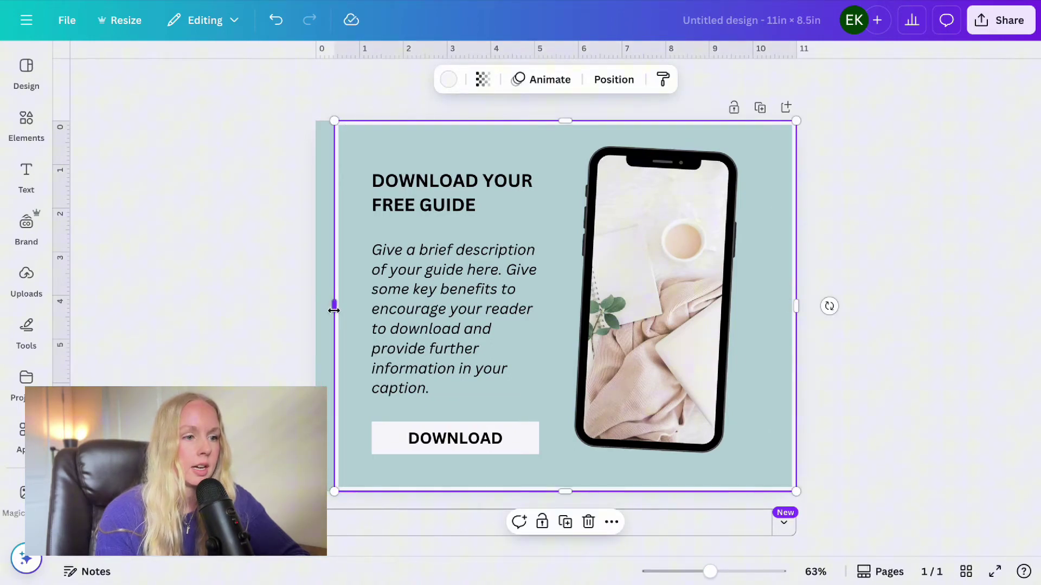
drag(333, 309, 318, 306)
- Delete the phone mockup's photo and its empty frame
click(616, 294)
key(Delete)
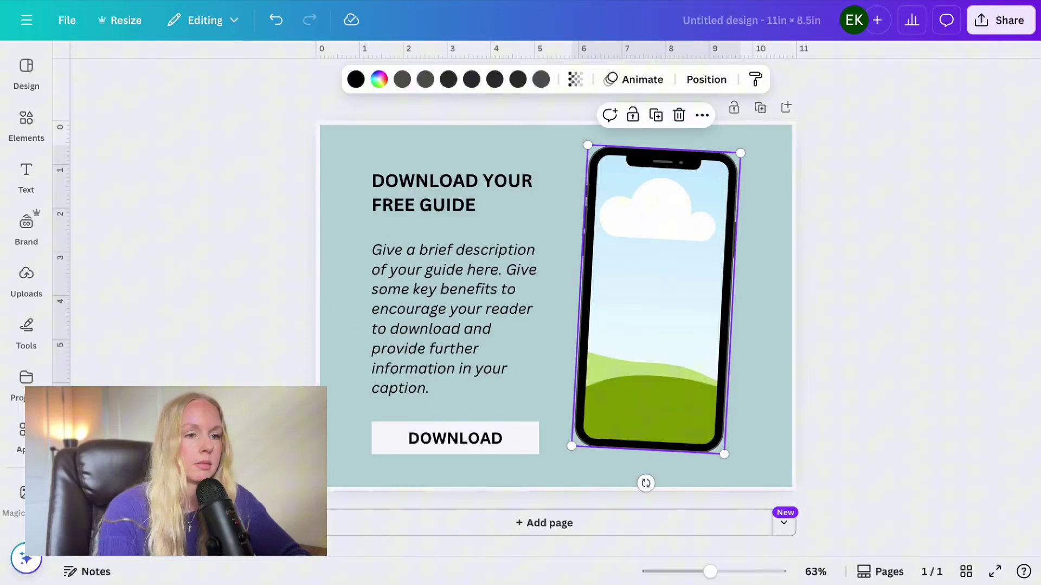
key(Delete)
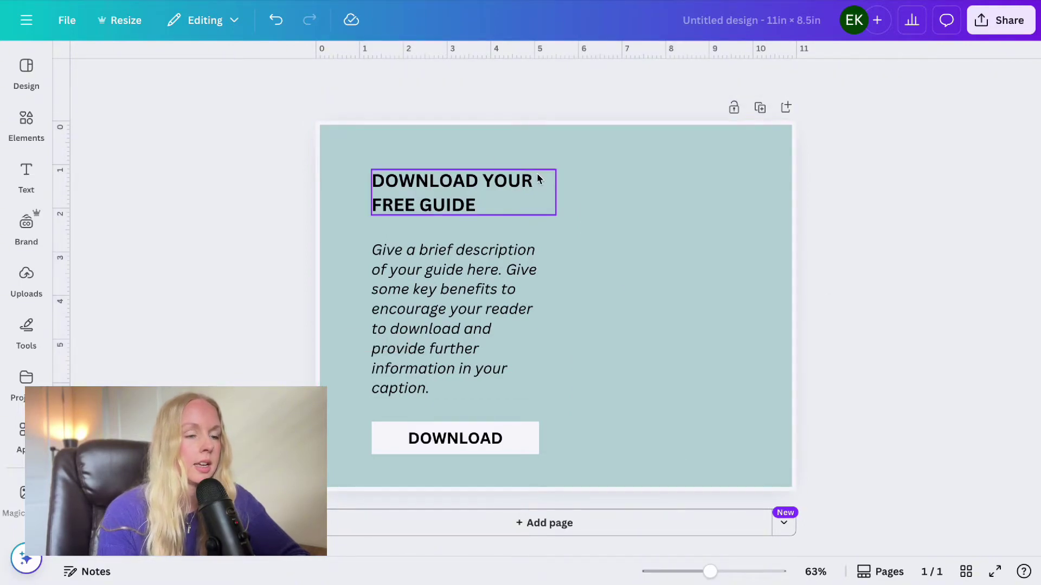
- Change the heading to 'Thank you for choosing my shop!'
double_click(481, 205)
text(THA)
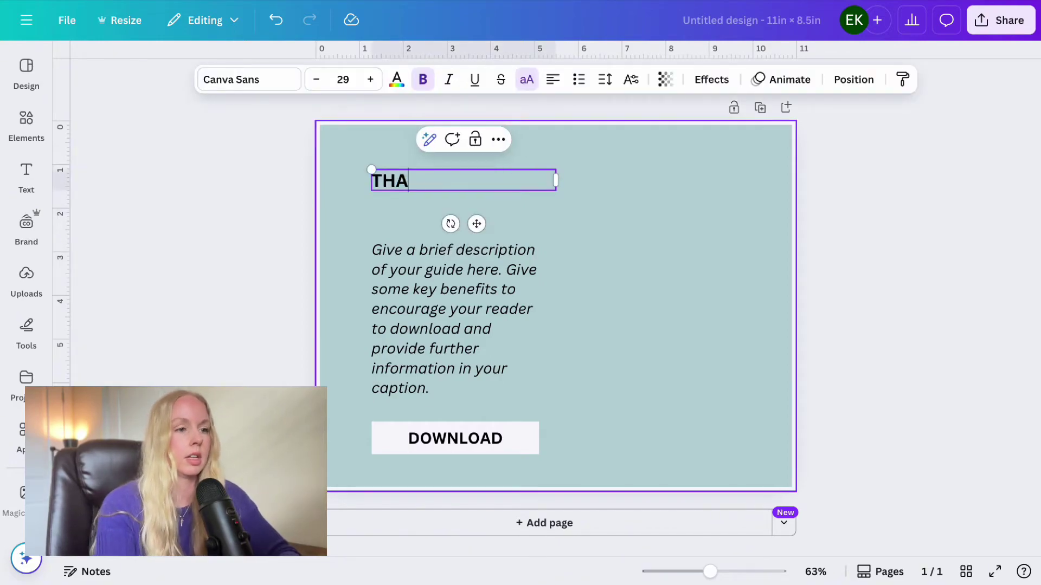
text(NK YOU FOR)
key(BackSpace)
key(BackSpace)
key(BackSpace)
key(BackSpace)
key(BackSpace)
key(BackSpace)
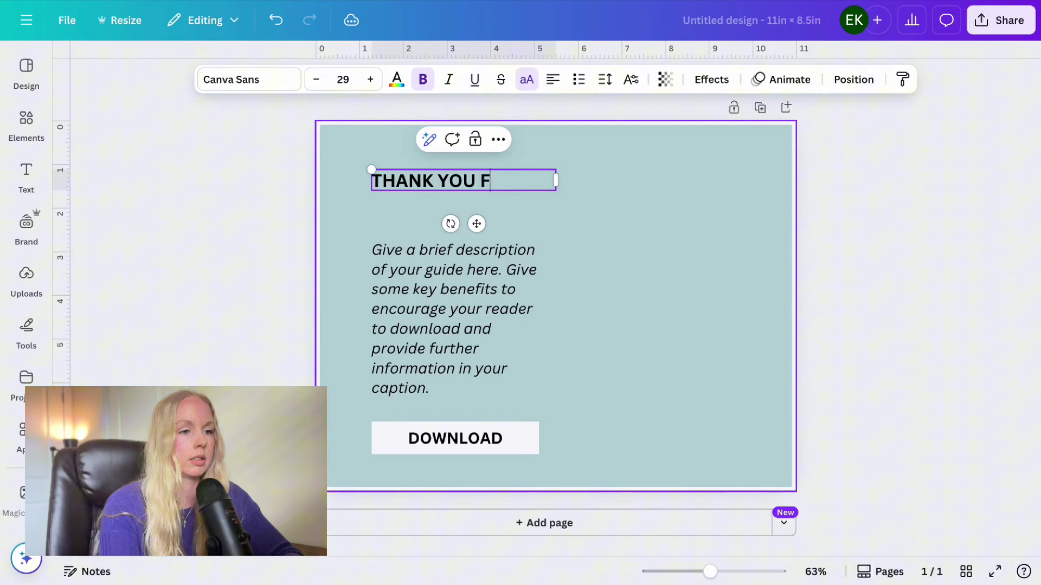
key(BackSpace)
key(BackSpace)
key(BackSpace)
key(BackSpace)
key(BackSpace)
key(BackSpace)
text(HAN)
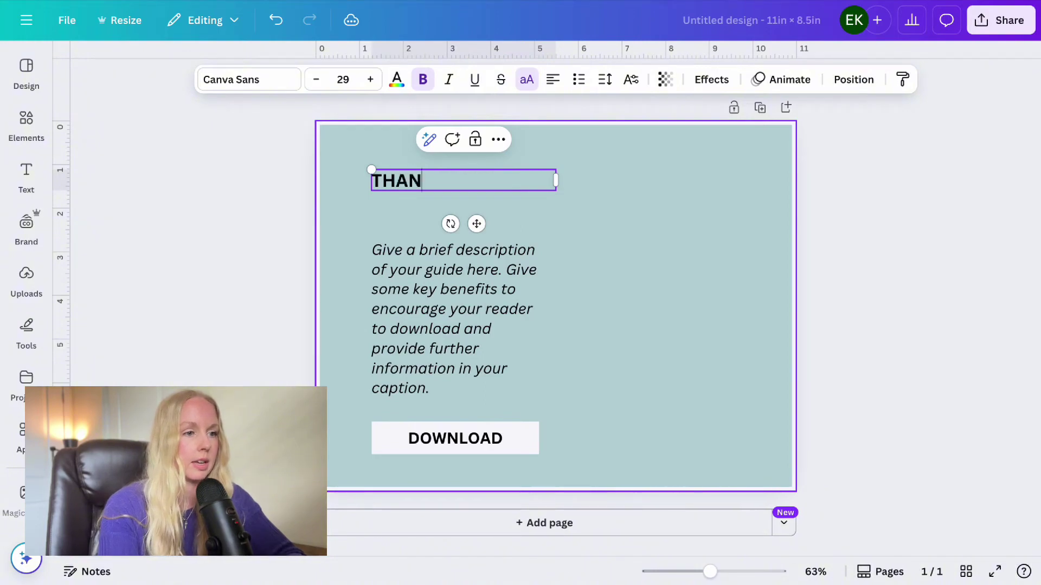
key(BackSpace)
key(BackSpace)
key(BackSpace)
click(441, 214)
click(395, 181)
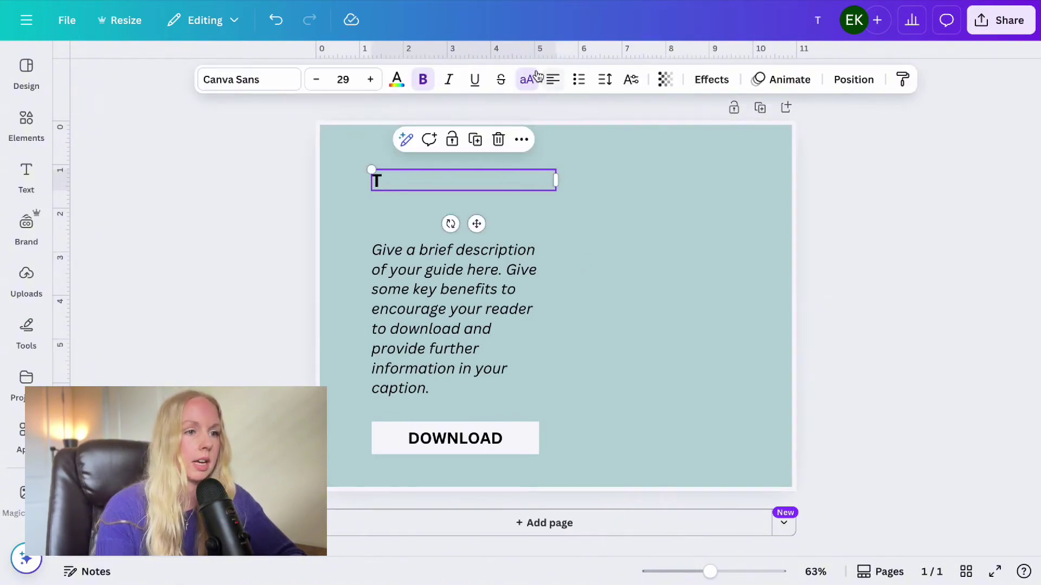
click(485, 183)
text(hank )
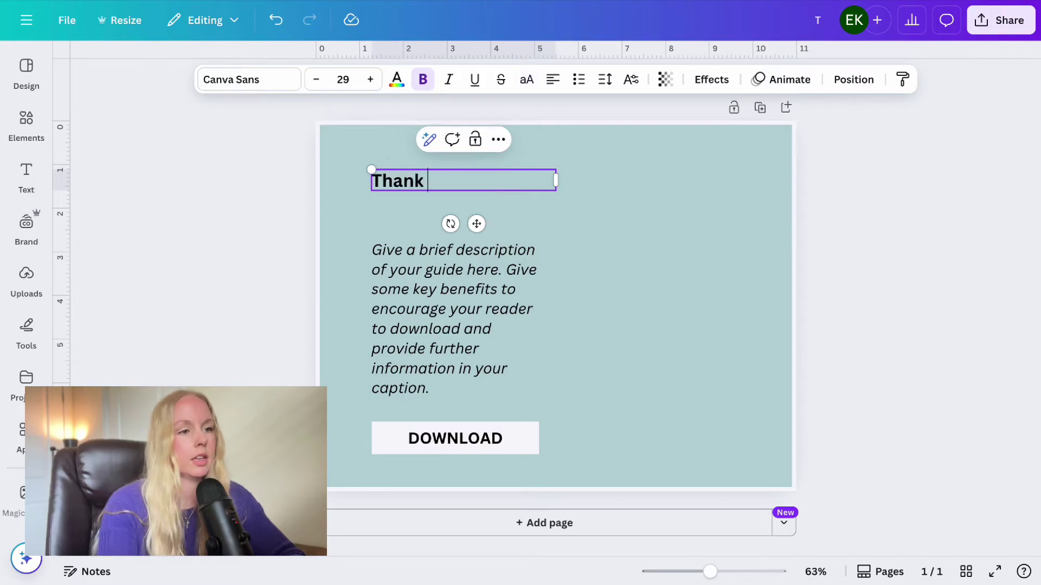
text(you for choosing my shop!)
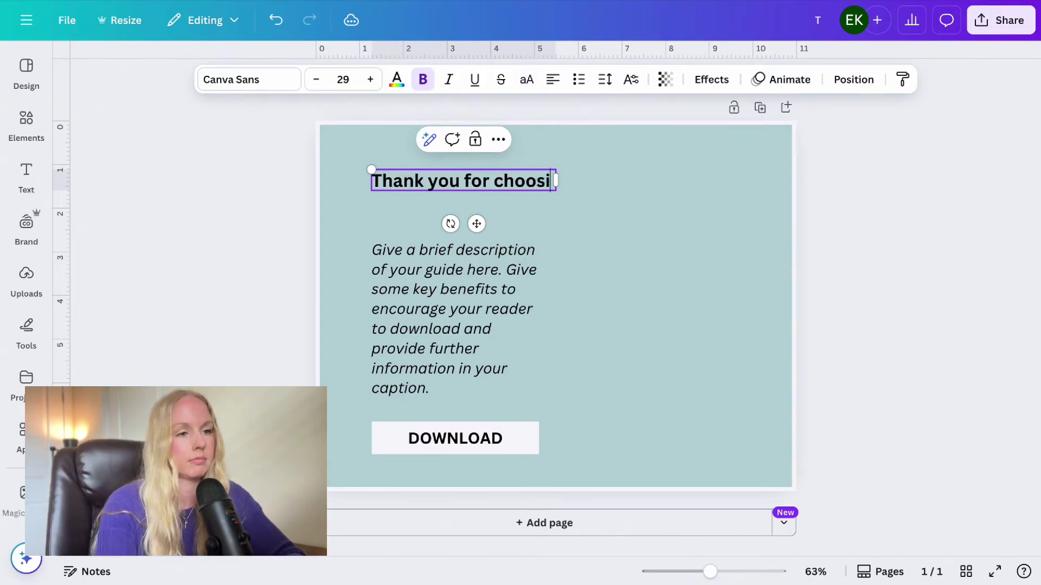
- Replace the description with the 'Open Template' link instruction and an Etsy message line
double_click(432, 302)
drag(445, 389, 375, 249)
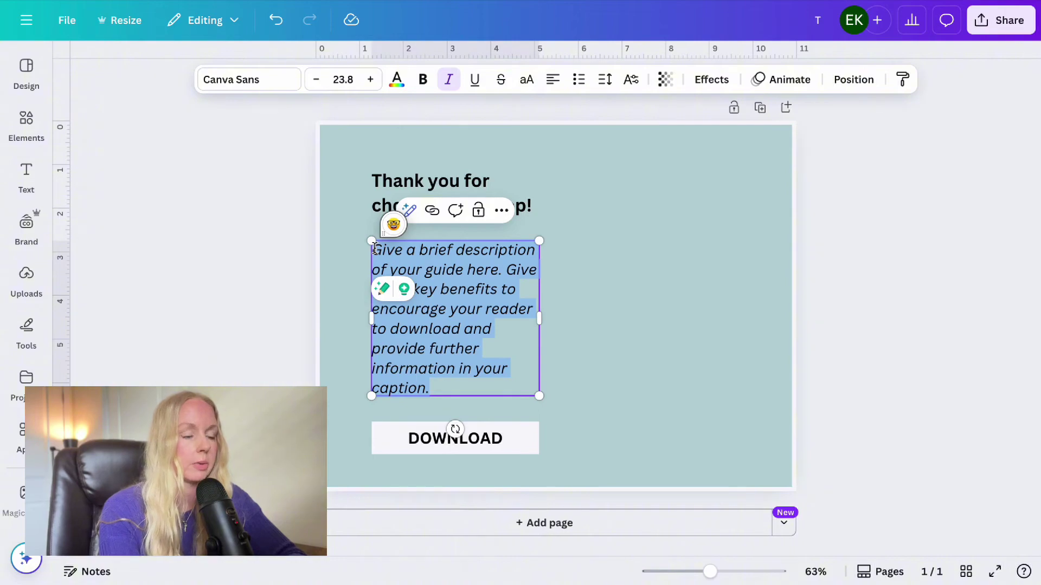
text(Clic)
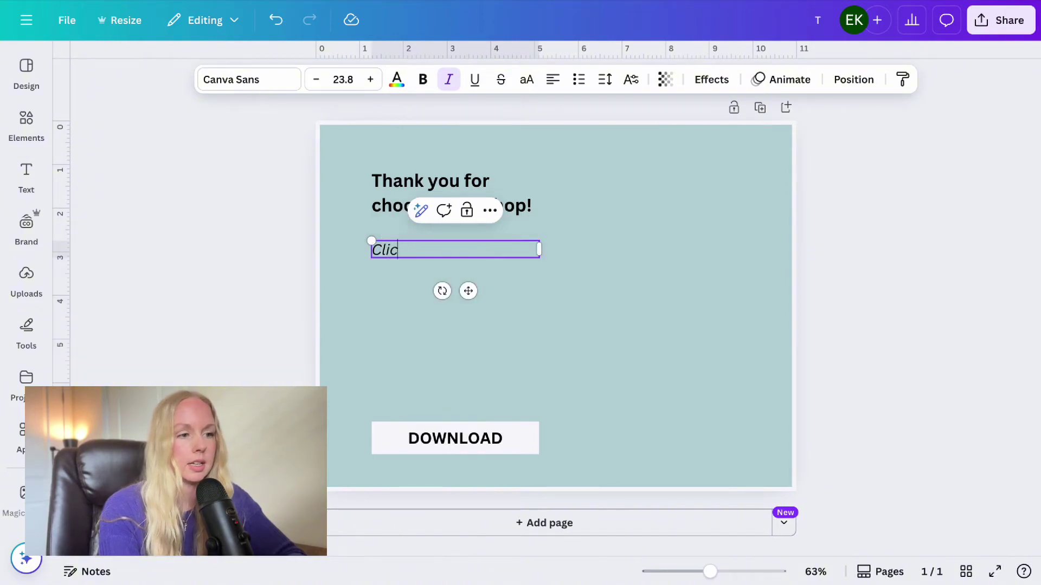
text(k the download)
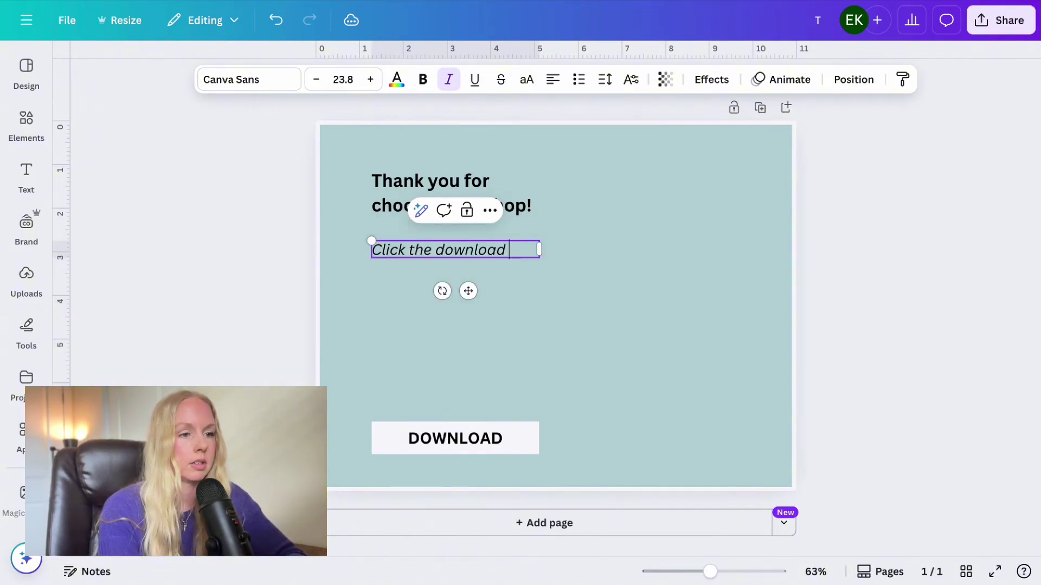
key(BackSpace)
key(BackSpace)
key(BackSpace)
key(BackSpace)
key(BackSpace)
text("O)
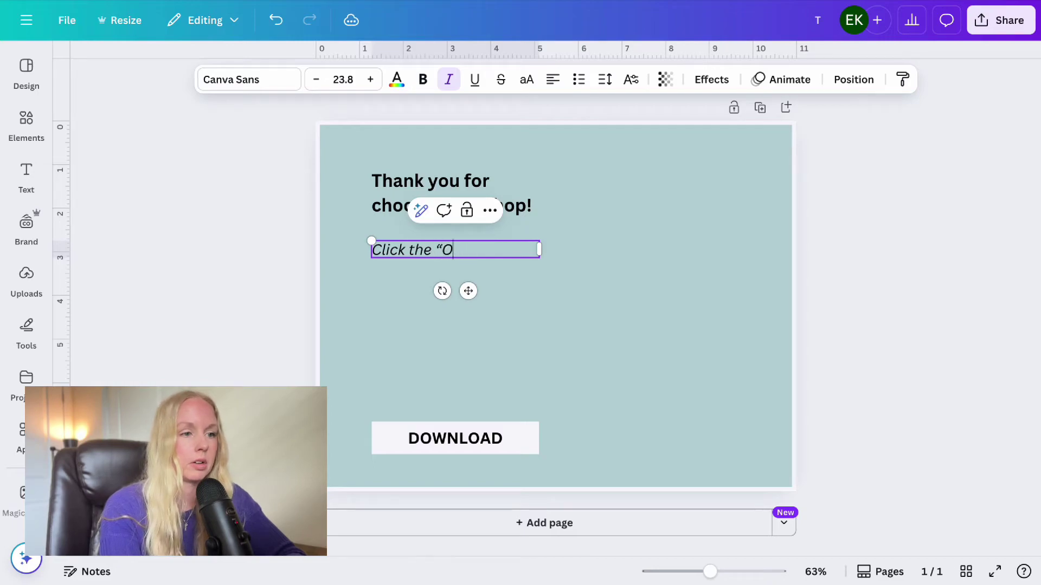
text(pen ")
key(BackSpace)
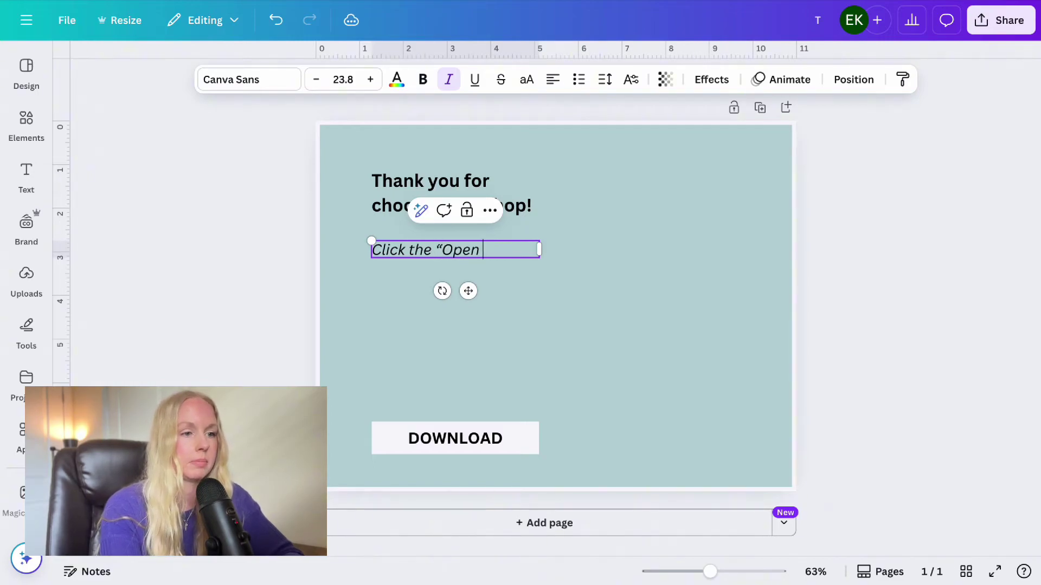
text(Template”)
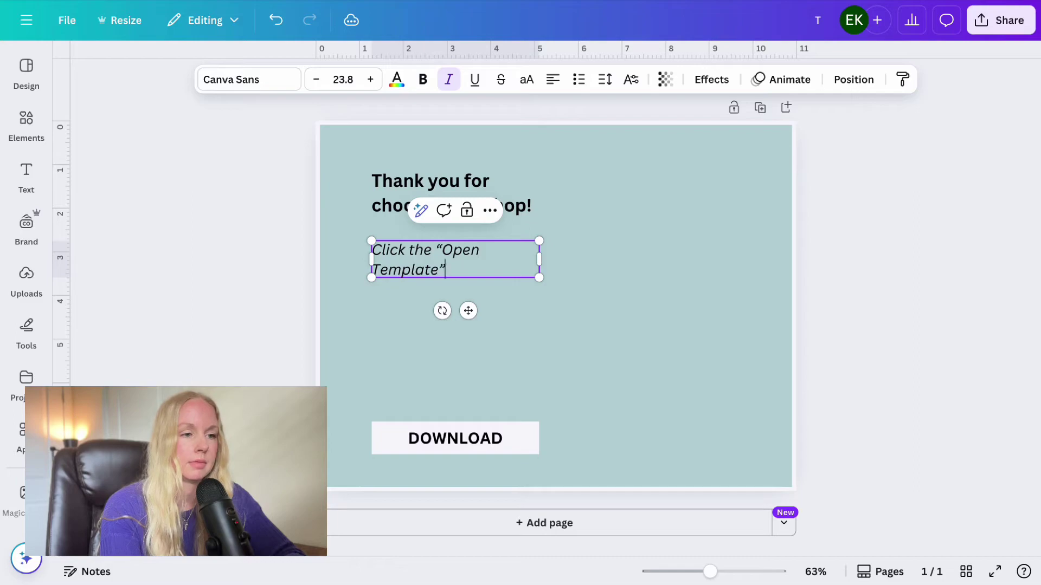
text(e" link below to access)
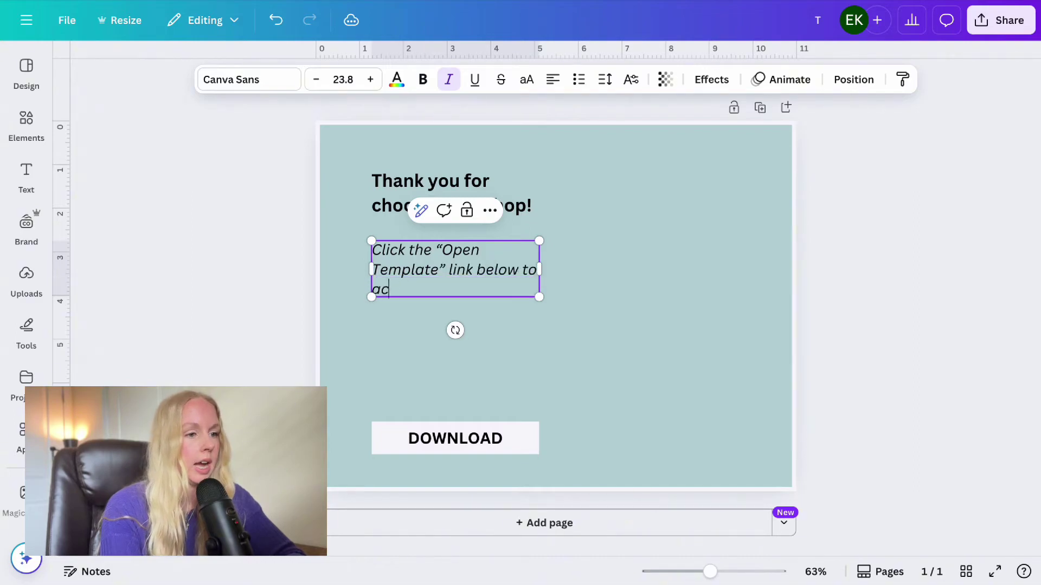
text( your )
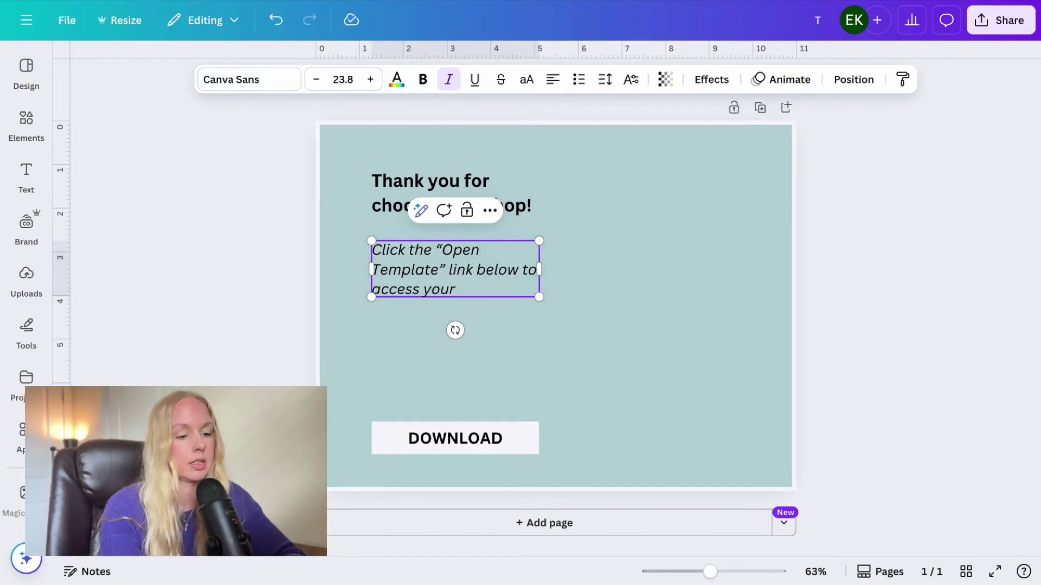
text(template.)
key(Return)
text(If)
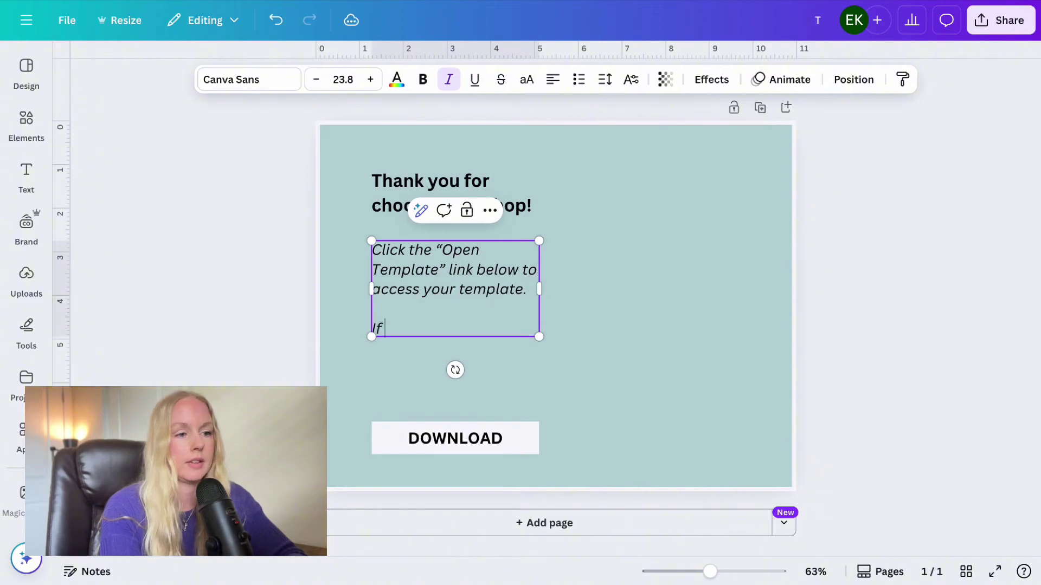
text( you have any question)
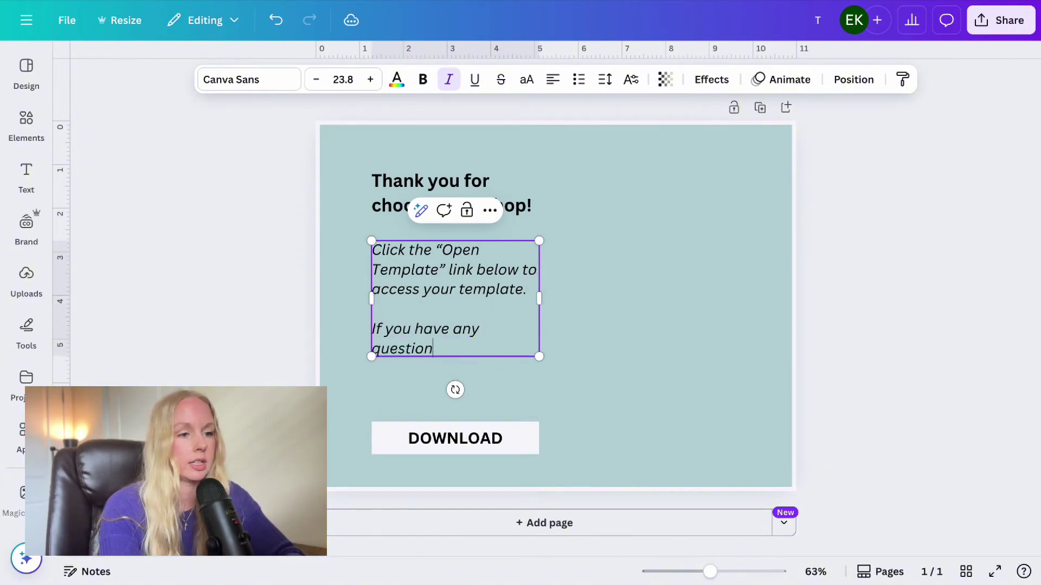
text(s, don't hesitate)
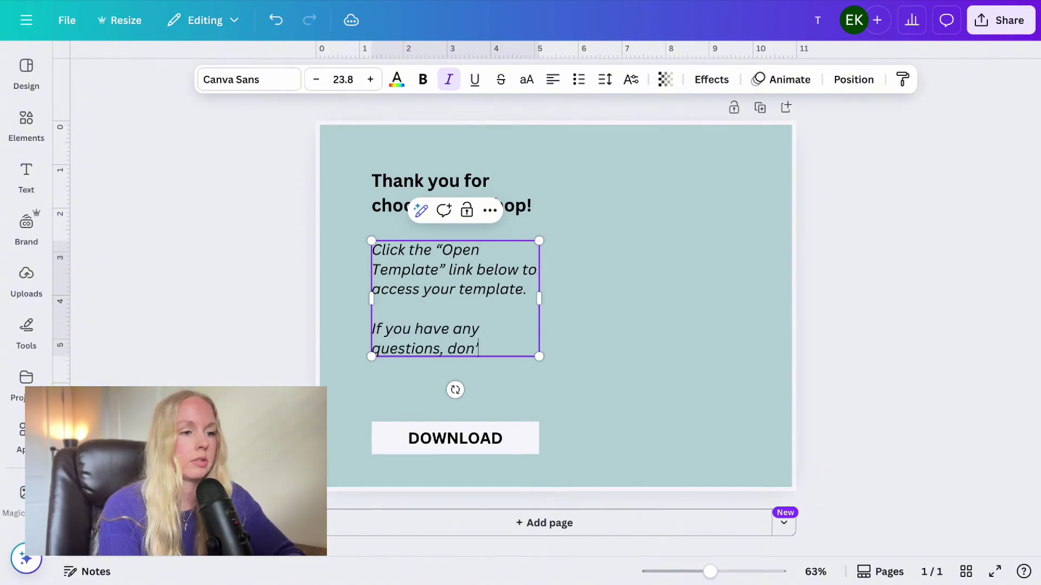
text( to )
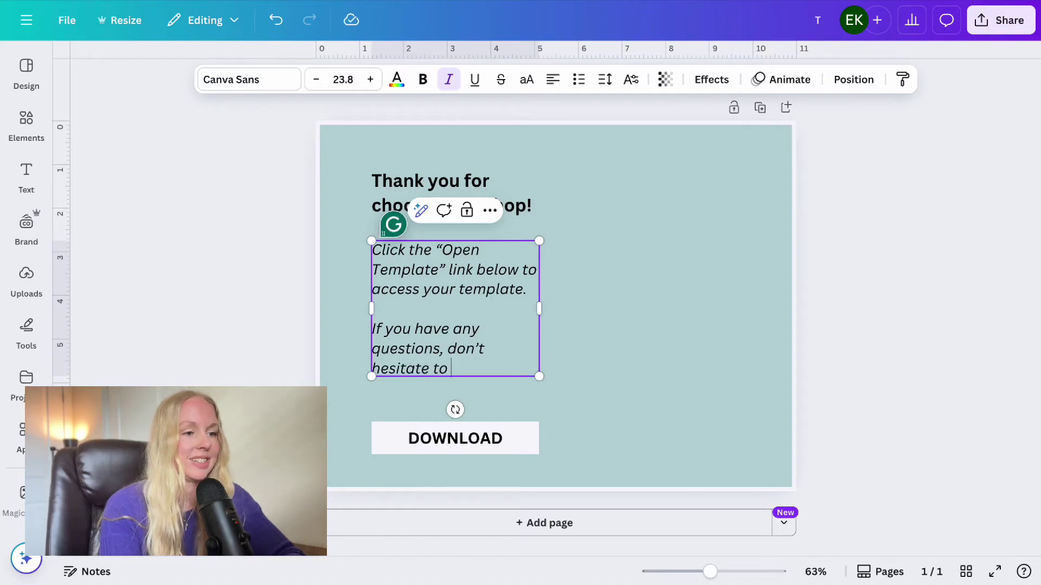
text(message me on Etsy!)
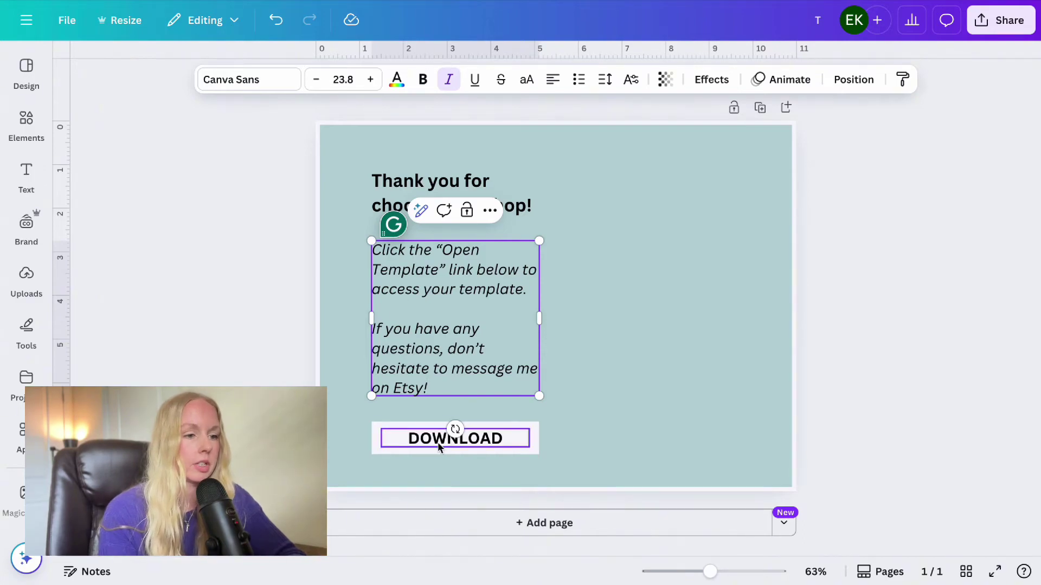
- Change the DOWNLOAD button text to 'OPEN TEMPLATE'
double_click(454, 438)
text(OPEN TEMPLATE)
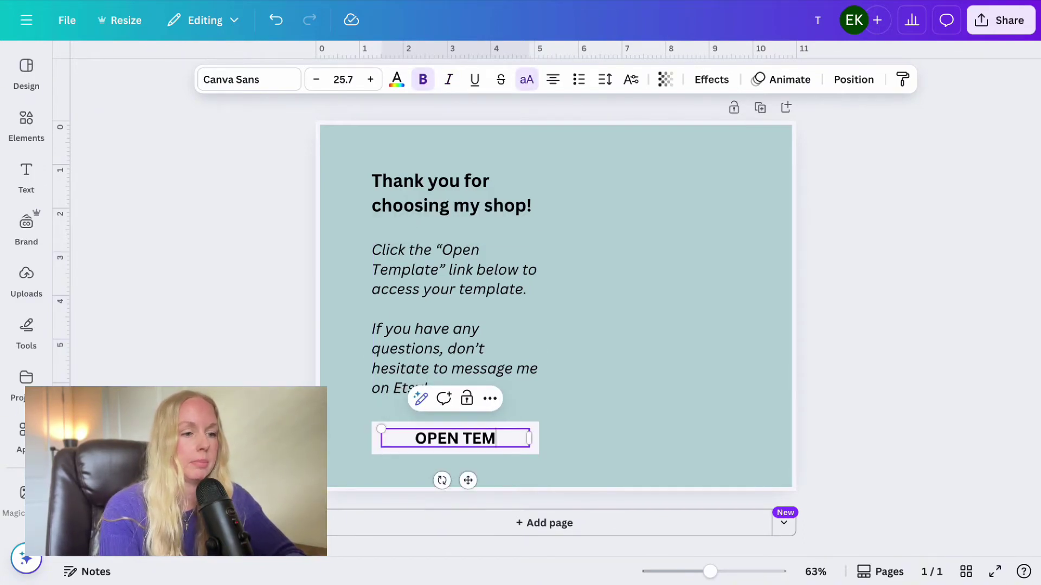
click(578, 418)
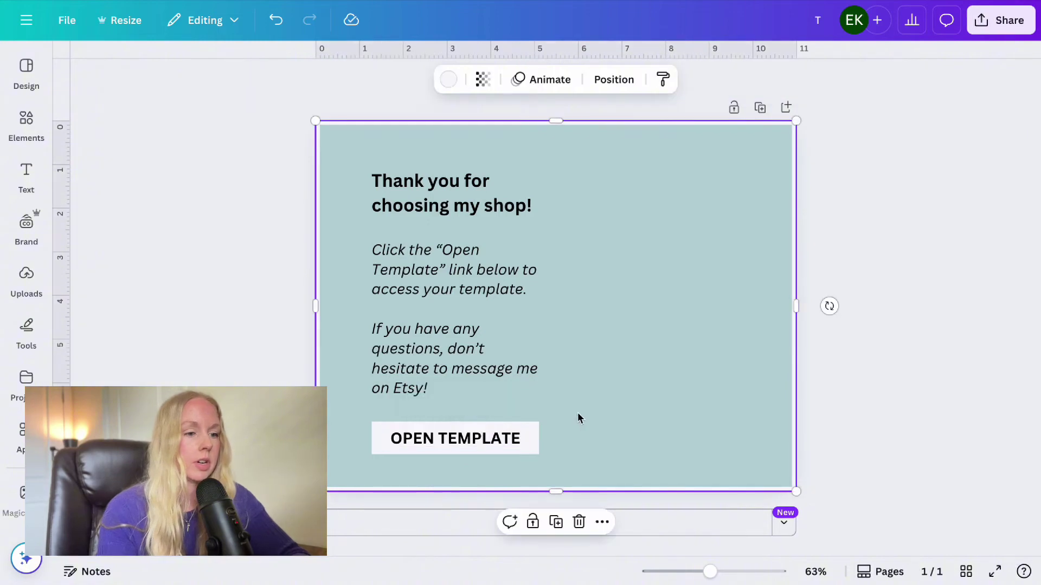
- Link the OPEN TEMPLATE text to the pasted template share URL
double_click(503, 440)
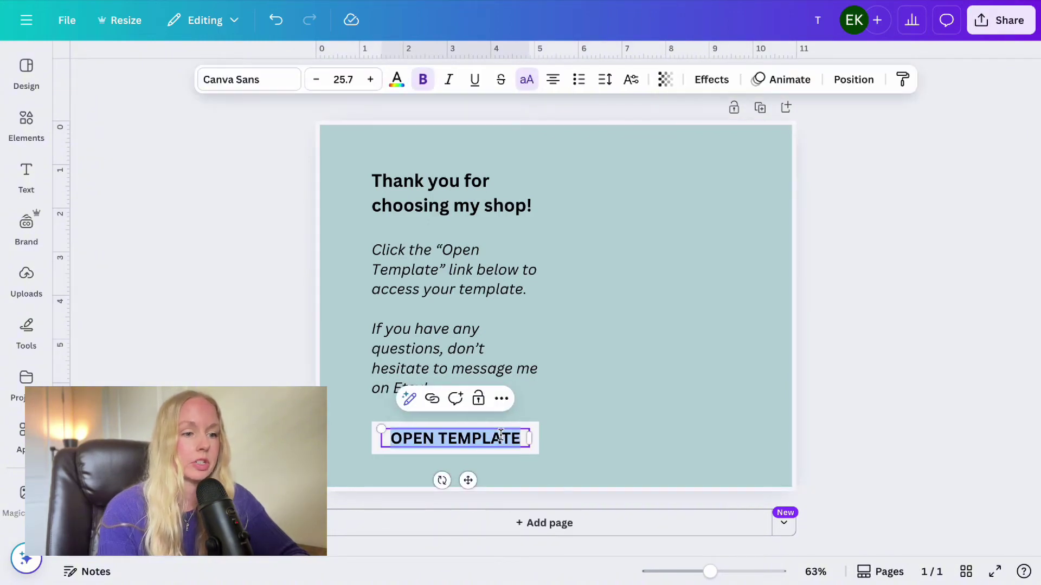
click(432, 401)
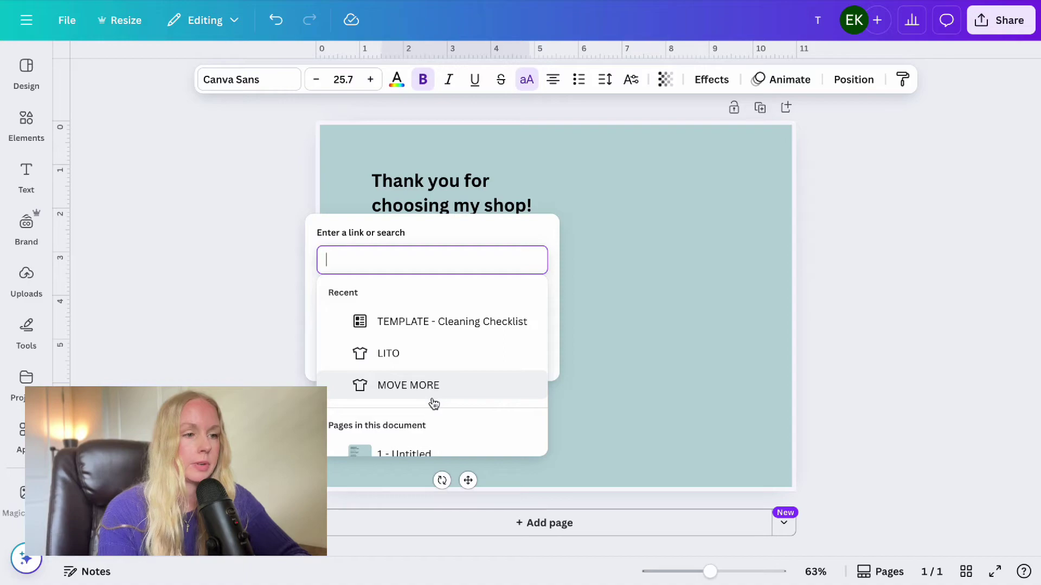
key(ctrl+v)
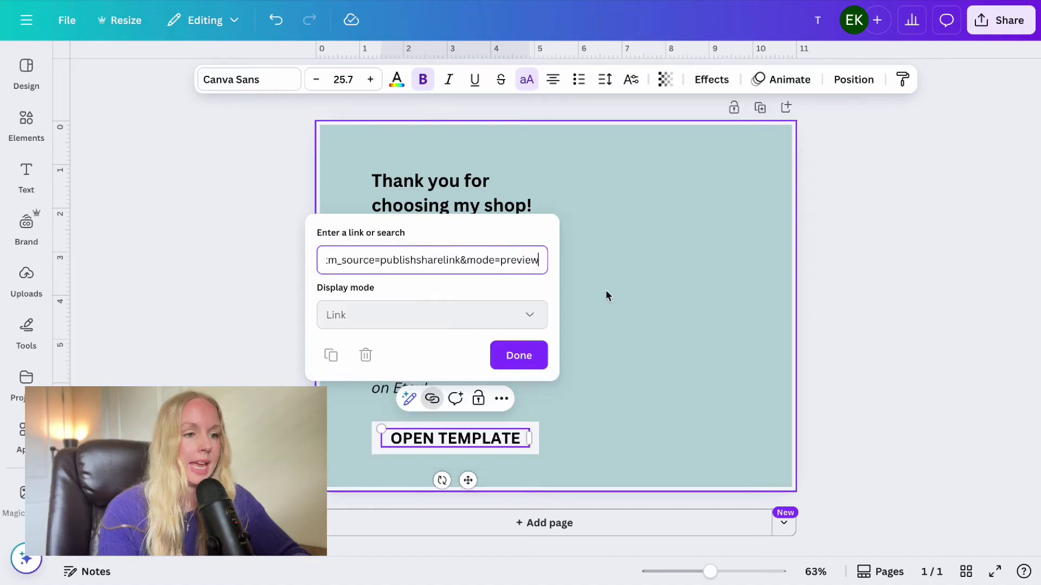
click(519, 356)
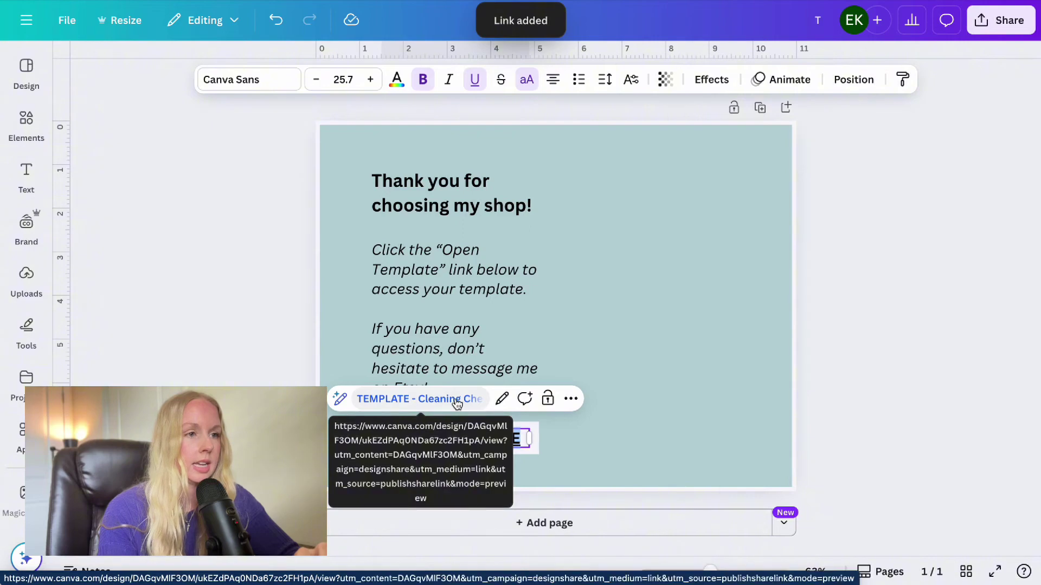
- Test the link by opening the cleaning checklist template, then return to the design
click(456, 400)
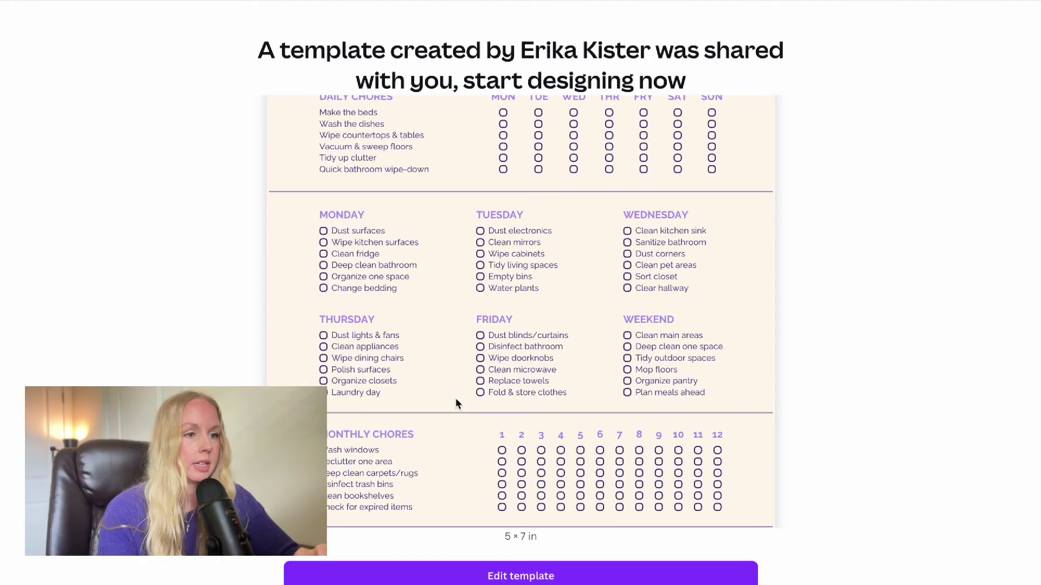
scroll(572, 396, down, 2)
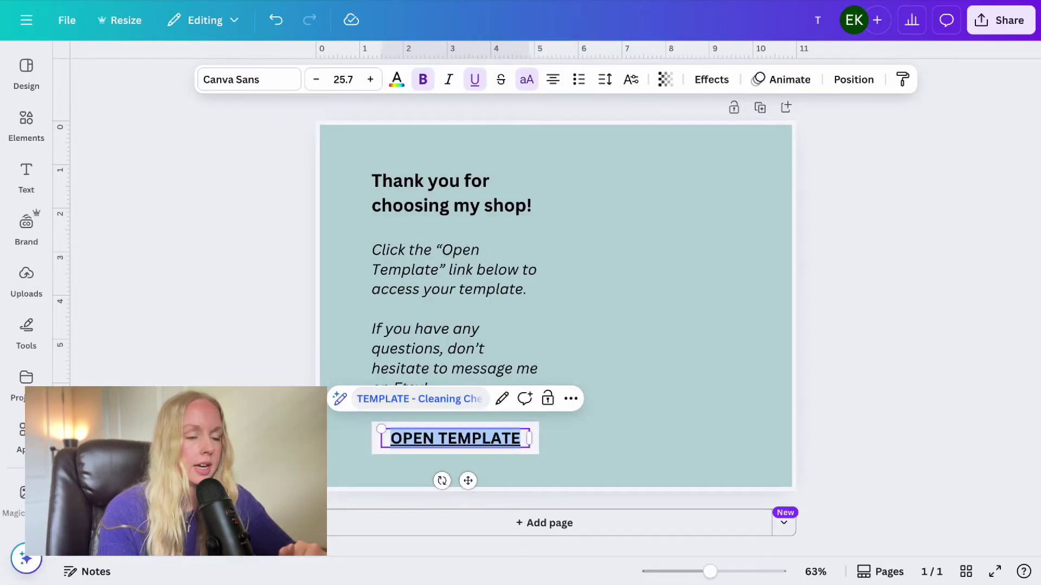
click(682, 362)
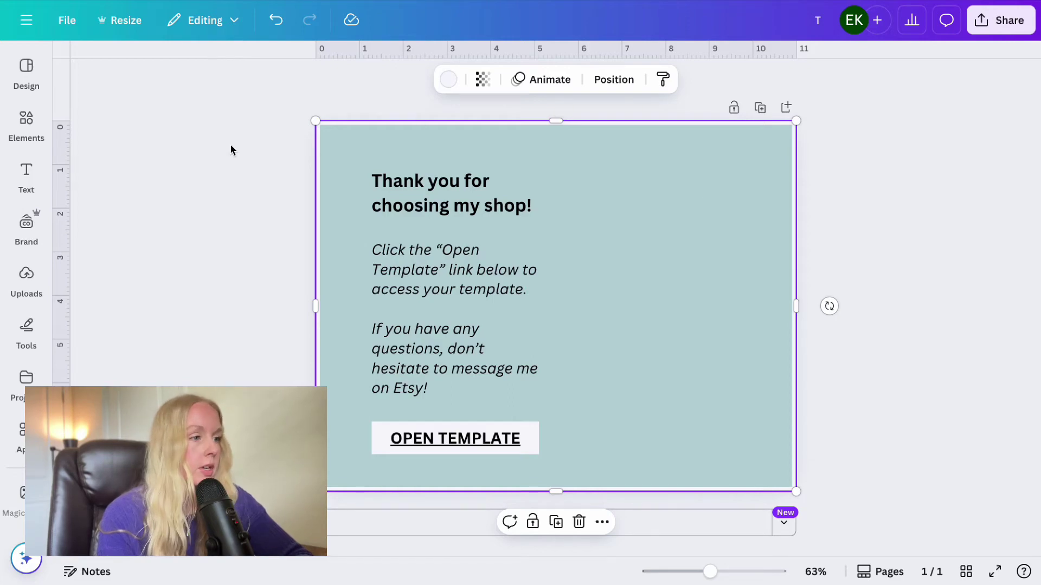
- Add the MS monogram from a 'logo' graphics search, enlarged on the page's right side
click(26, 123)
click(167, 67)
text(logo)
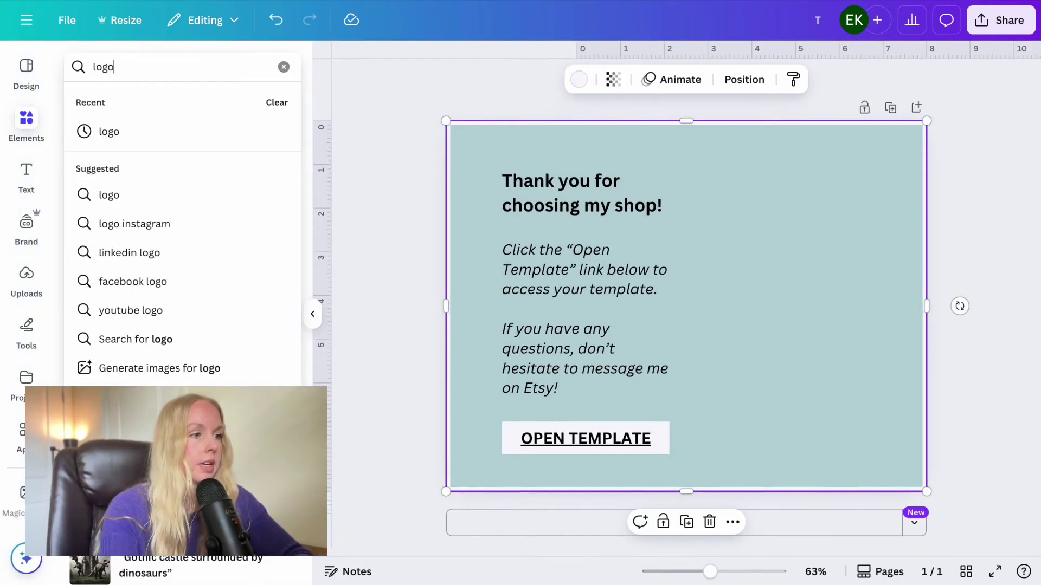
key(Return)
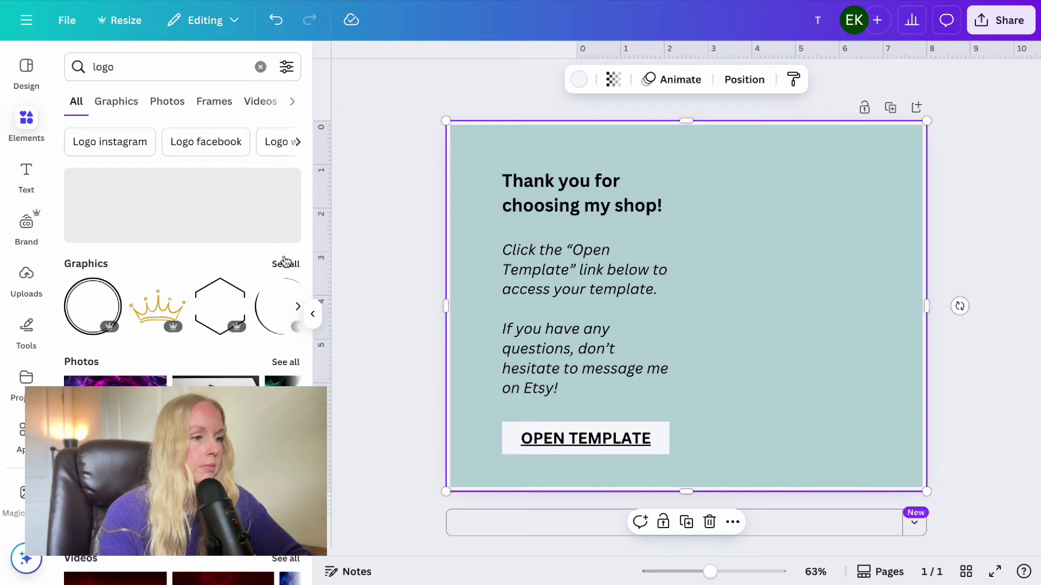
click(285, 263)
scroll(287, 320, down, 2)
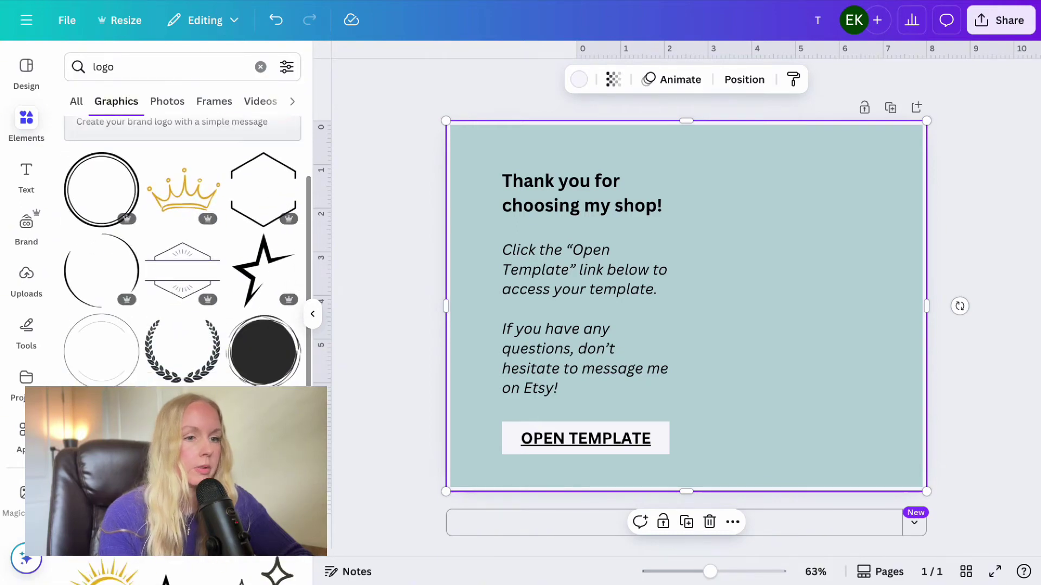
click(183, 434)
drag(723, 314, 837, 276)
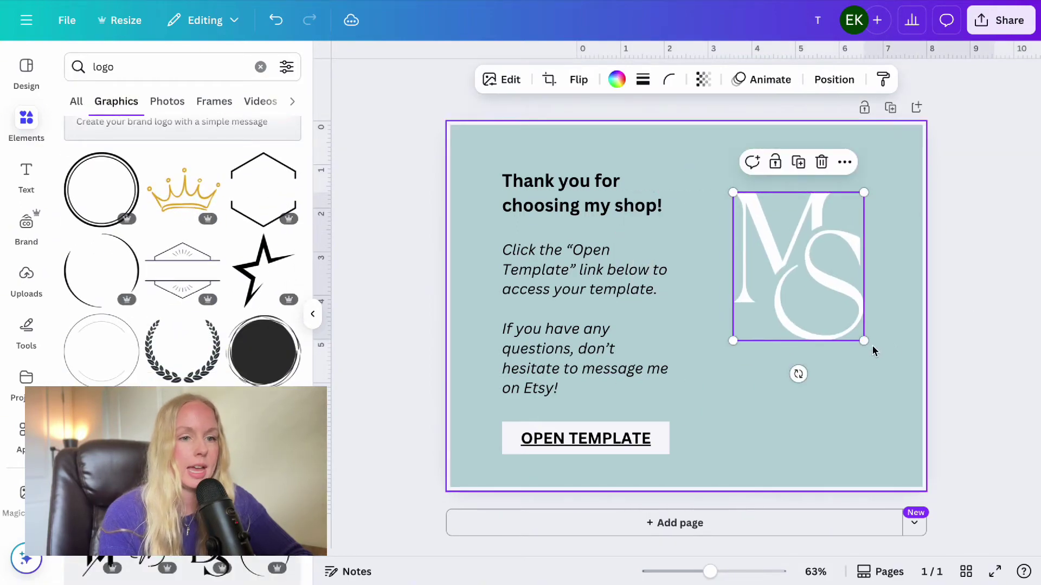
drag(866, 344, 891, 388)
drag(844, 306, 839, 302)
click(809, 429)
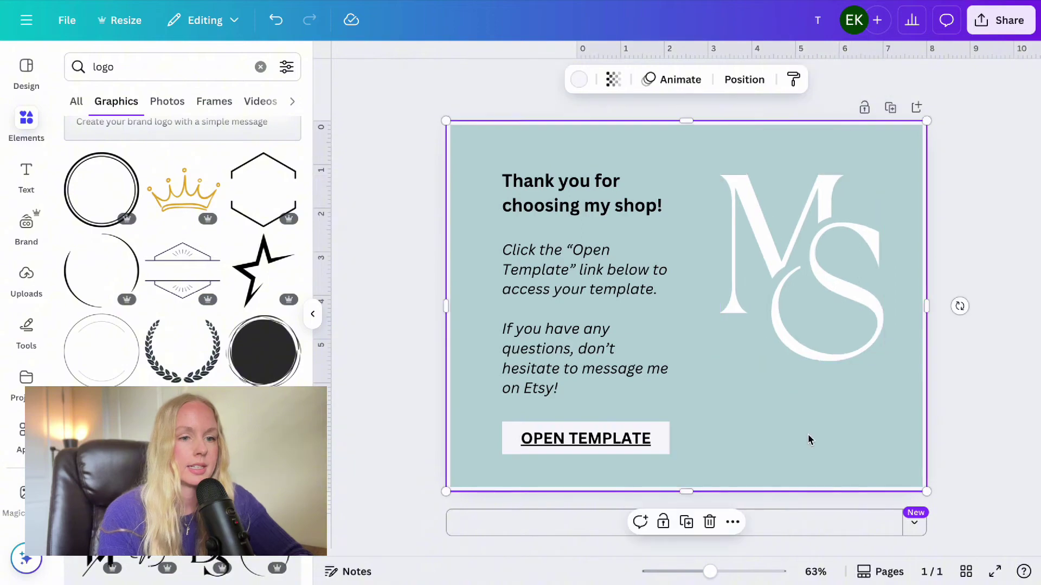
- Add a 'DESIGNS' text box below the monogram, undoing an accidental move
key(t)
key(BackSpace)
key(BackSpace)
key(BackSpace)
key(BackSpace)
key(BackSpace)
key(BackSpace)
key(BackSpace)
key(BackSpace)
key(BackSpace)
key(BackSpace)
key(BackSpace)
key(BackSpace)
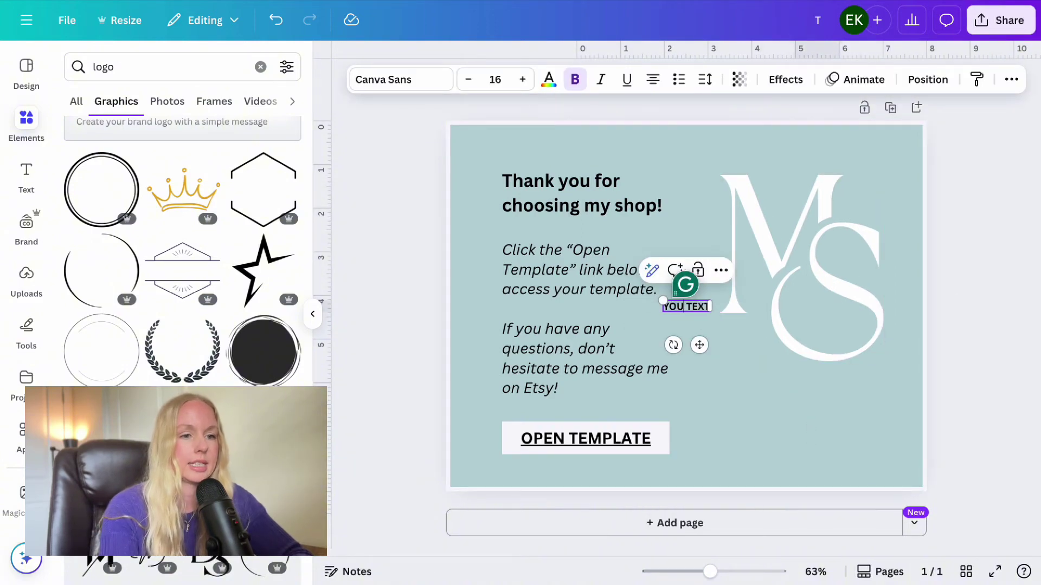
text(DESIGNS)
drag(711, 311, 885, 432)
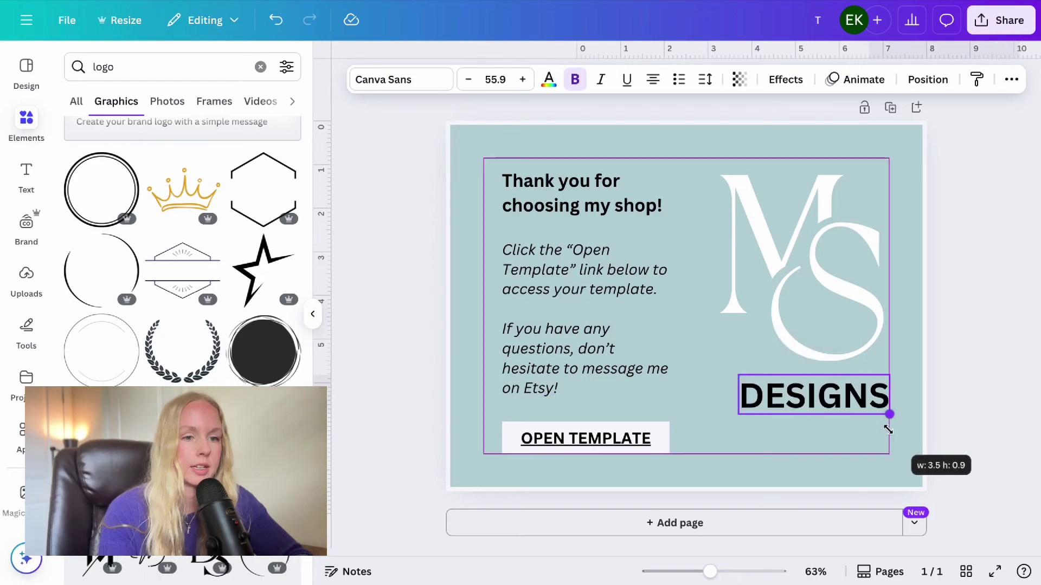
click(480, 180)
drag(520, 209, 743, 388)
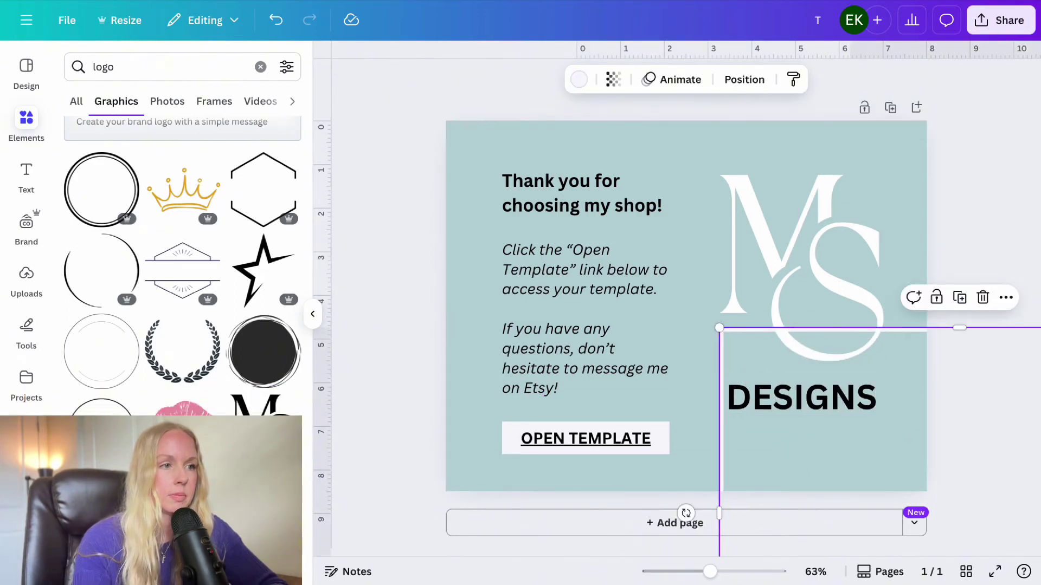
key(ctrl+z)
click(801, 397)
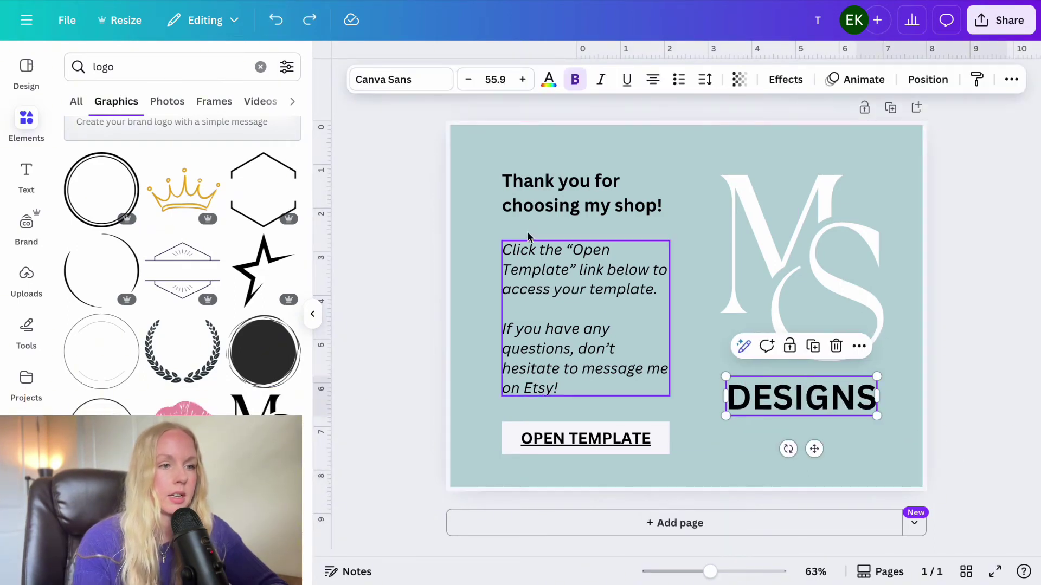
- Set DESIGNS in The Seasons font and colour it white
click(391, 79)
text(seas)
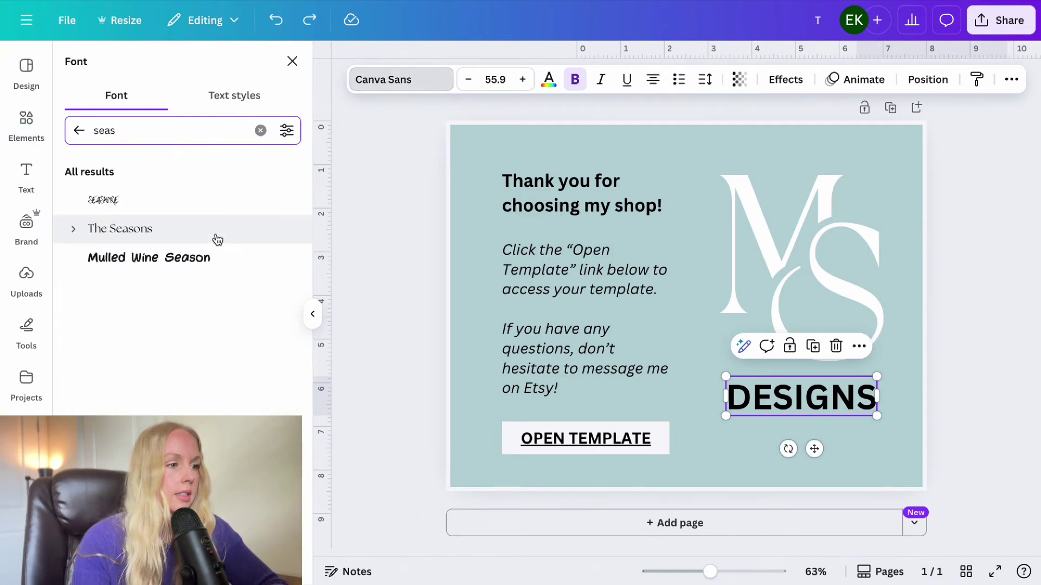
click(216, 233)
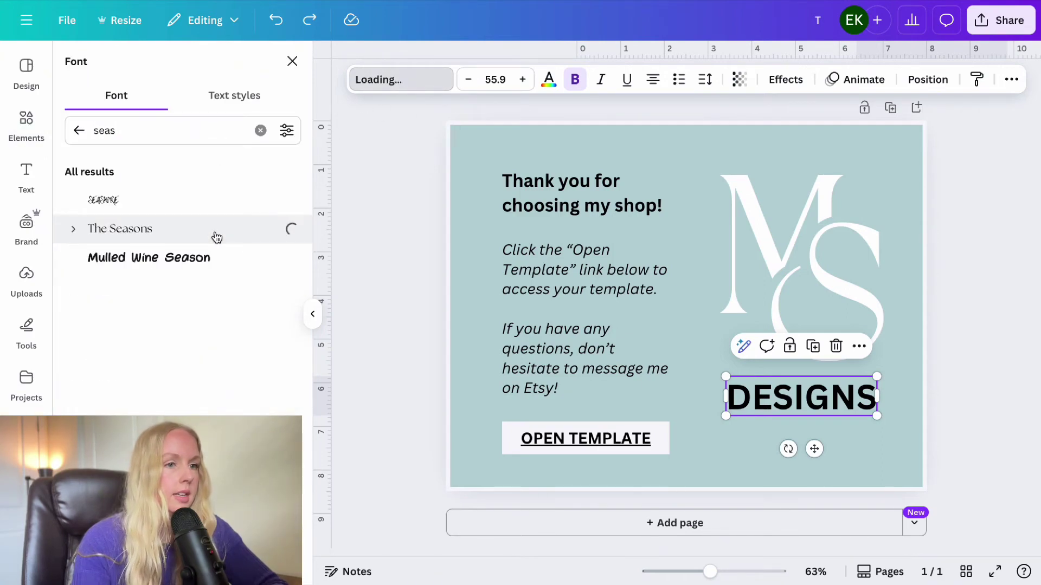
click(548, 79)
click(243, 172)
- Apply The Seasons font to the thank-you heading
click(542, 187)
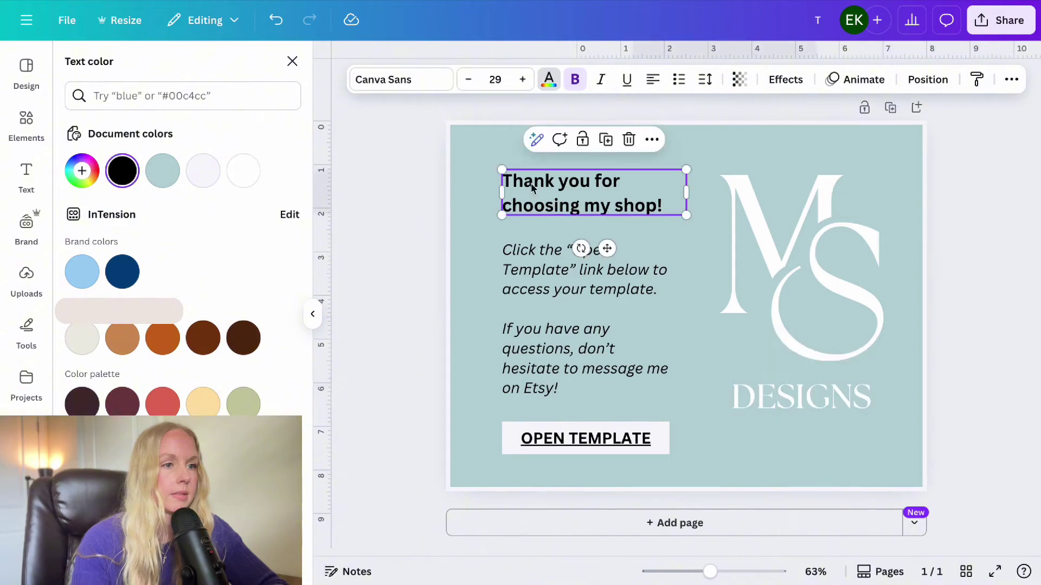
click(390, 79)
click(197, 234)
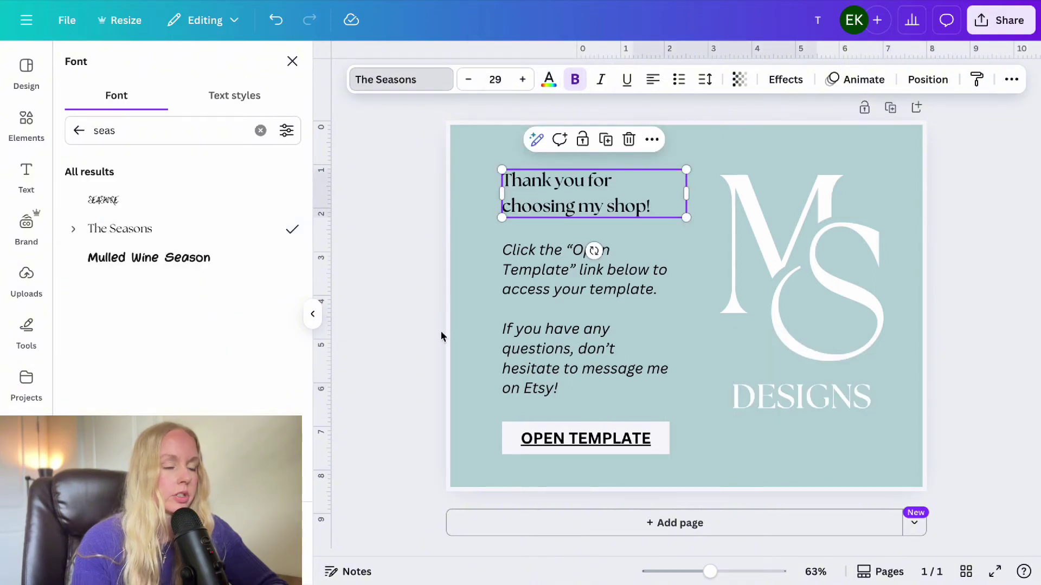
click(491, 334)
- Set the italic paragraph in Glacial Indifference at size 25.8
click(510, 332)
click(397, 83)
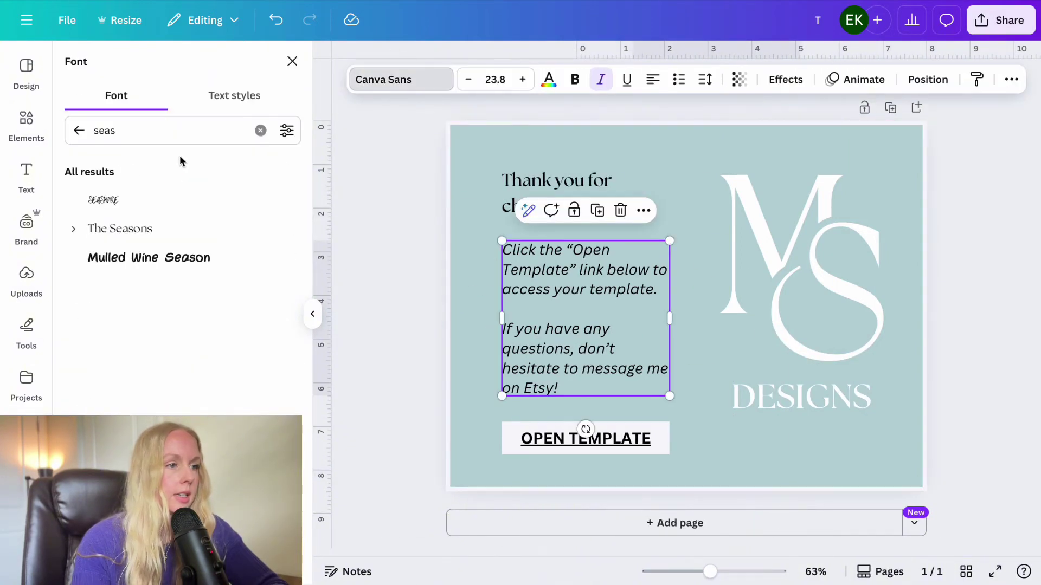
double_click(184, 132)
text(glac)
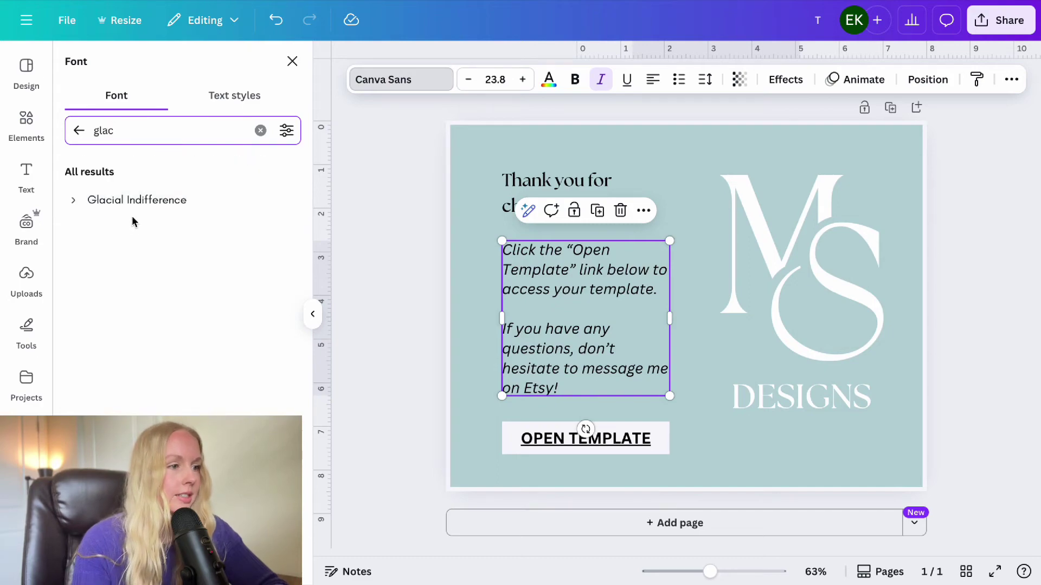
click(142, 201)
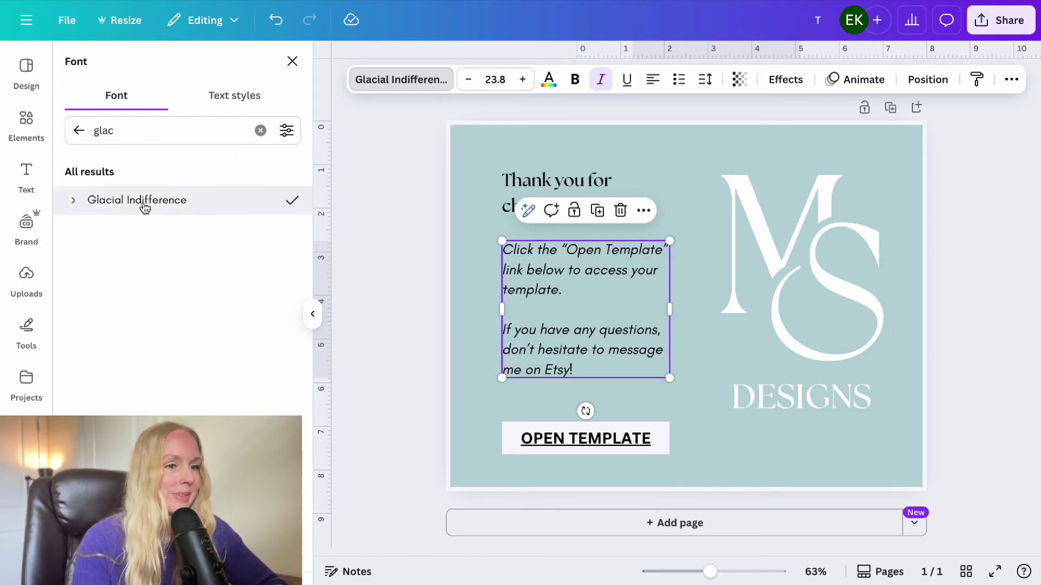
click(523, 79)
click(523, 79)
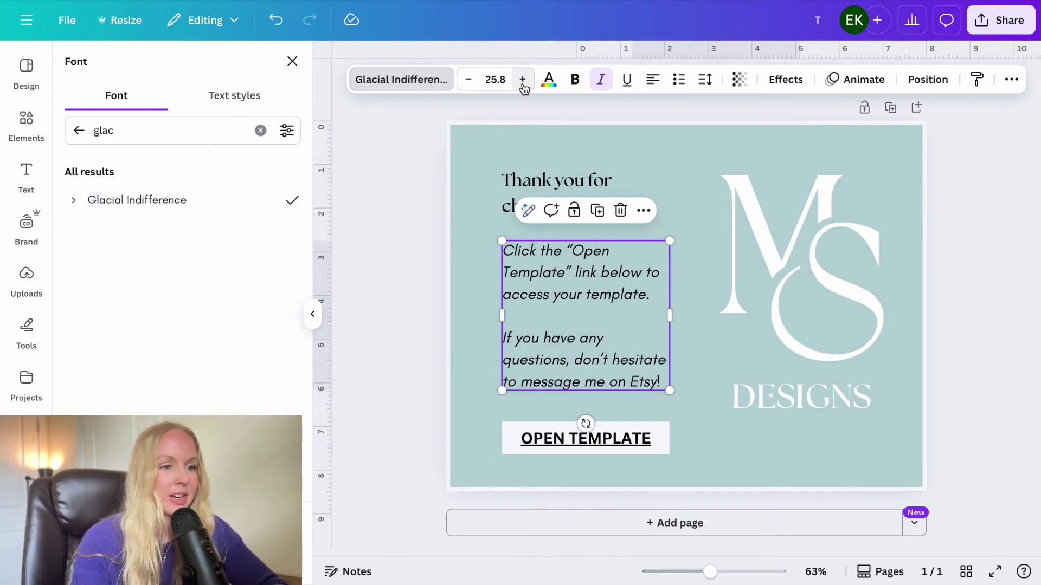
click(451, 383)
- Replace the old box behind OPEN TEMPLATE with a new rectangle sized to the text
click(510, 438)
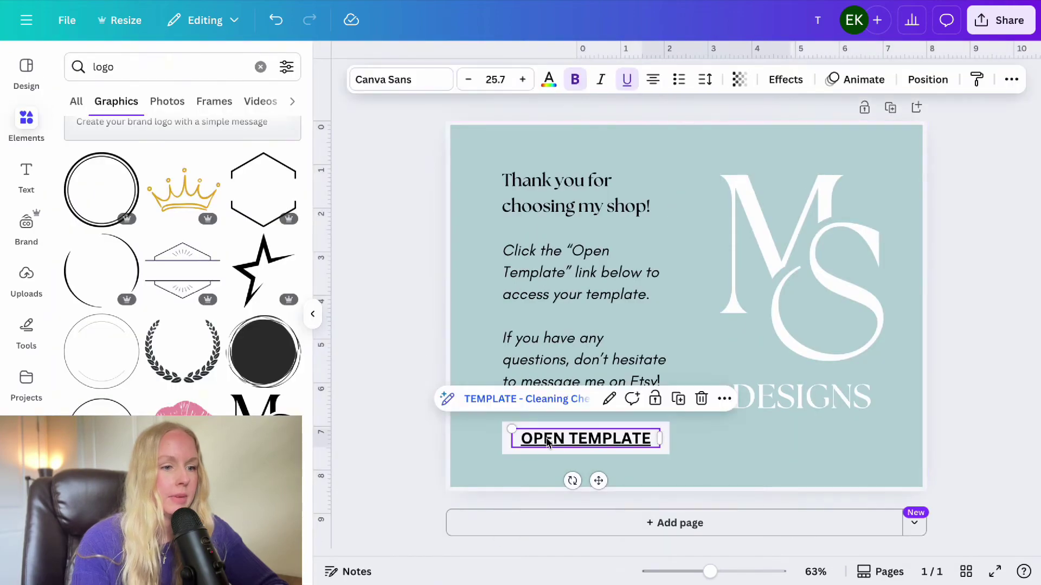
click(504, 424)
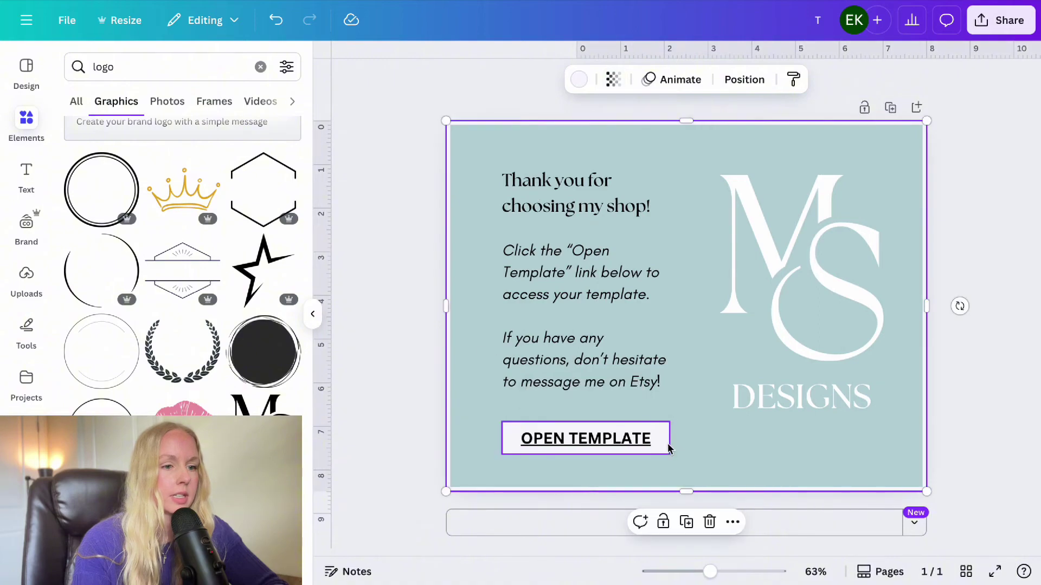
key(Delete)
click(710, 440)
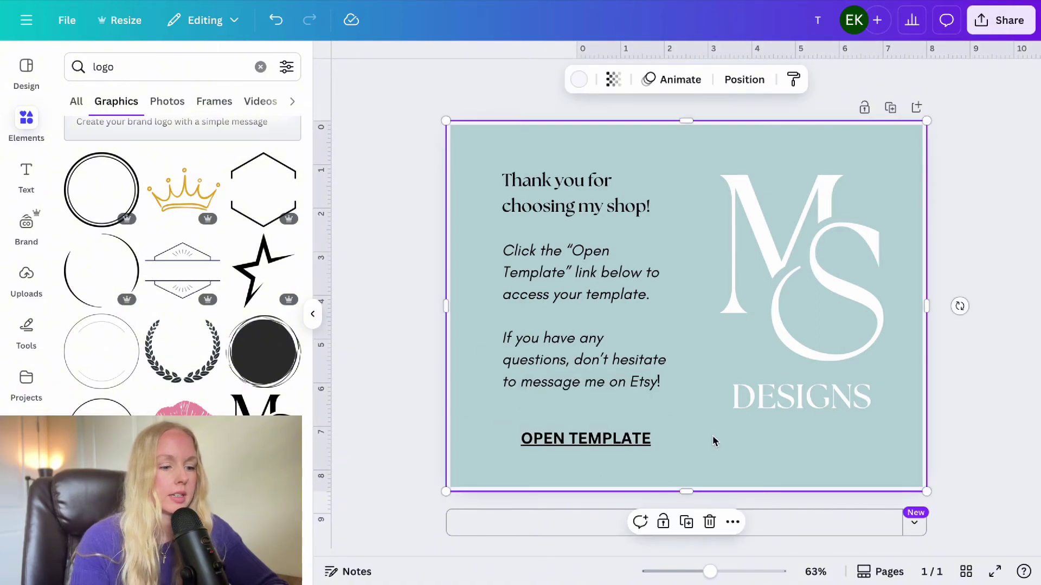
key(r)
drag(696, 306, 563, 458)
drag(558, 505, 559, 464)
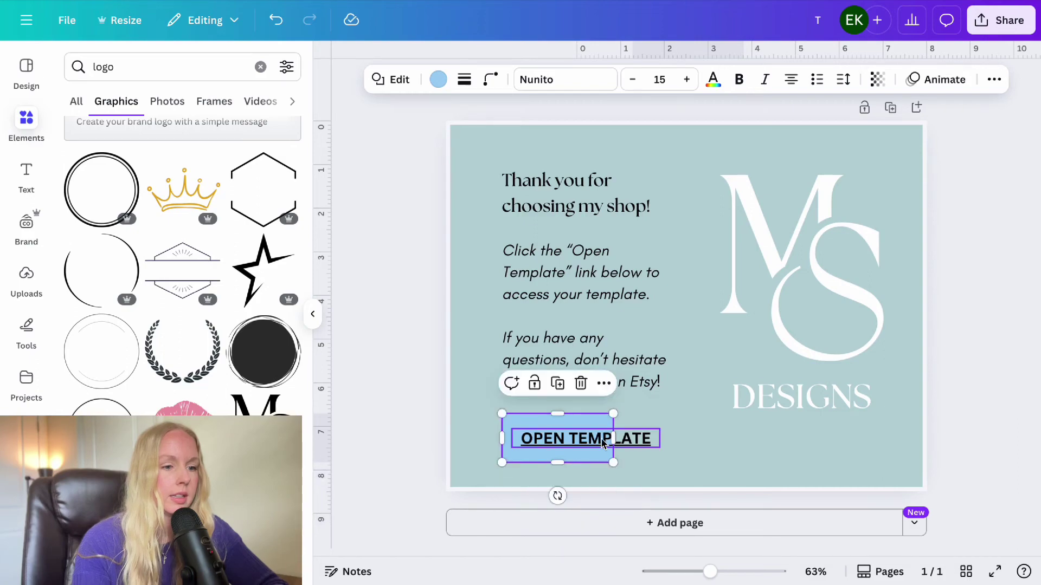
drag(613, 438, 672, 433)
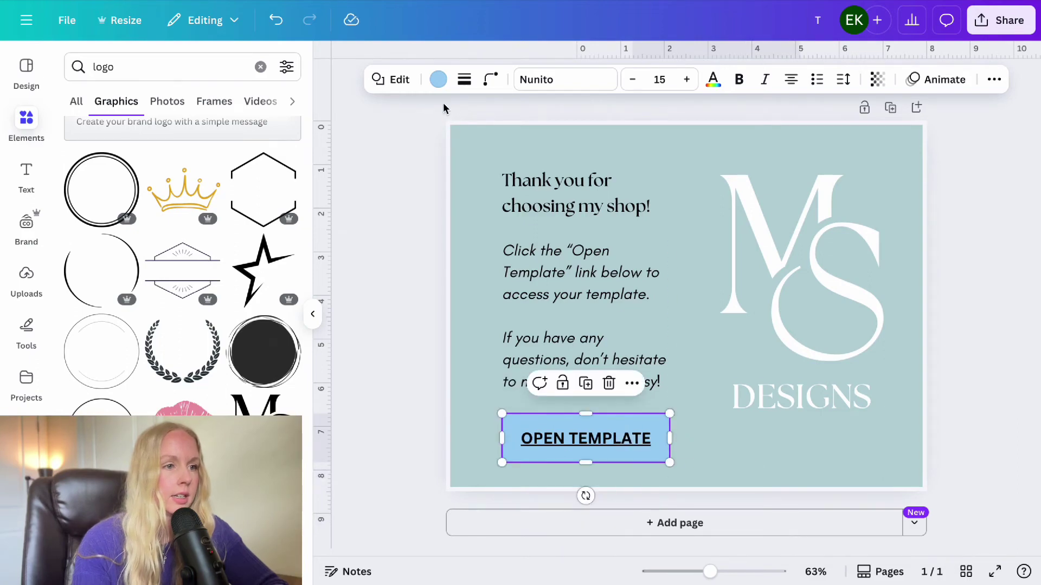
- Fill the button box white and give it a solid outline
click(439, 86)
click(82, 211)
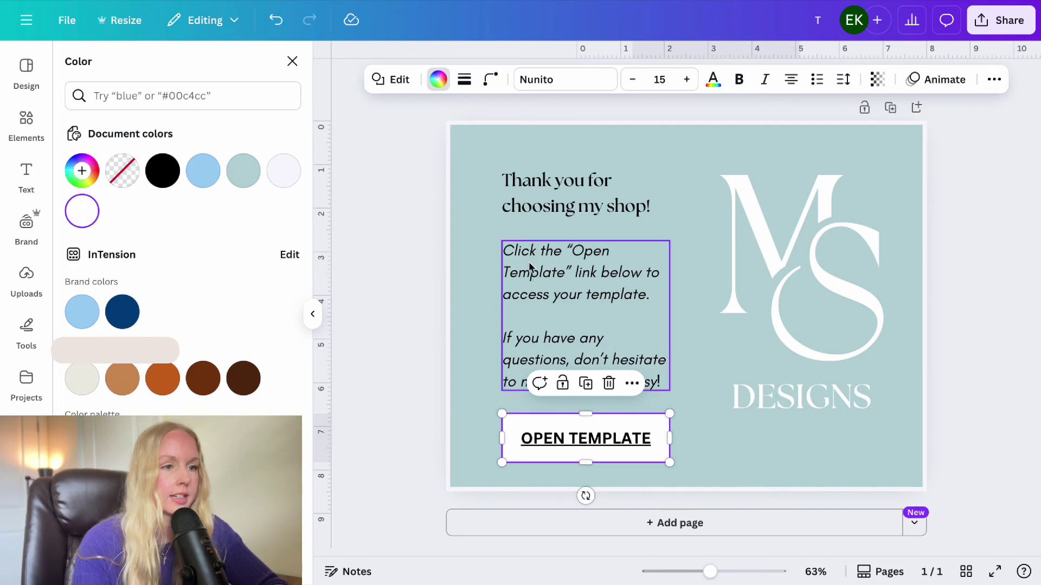
click(531, 144)
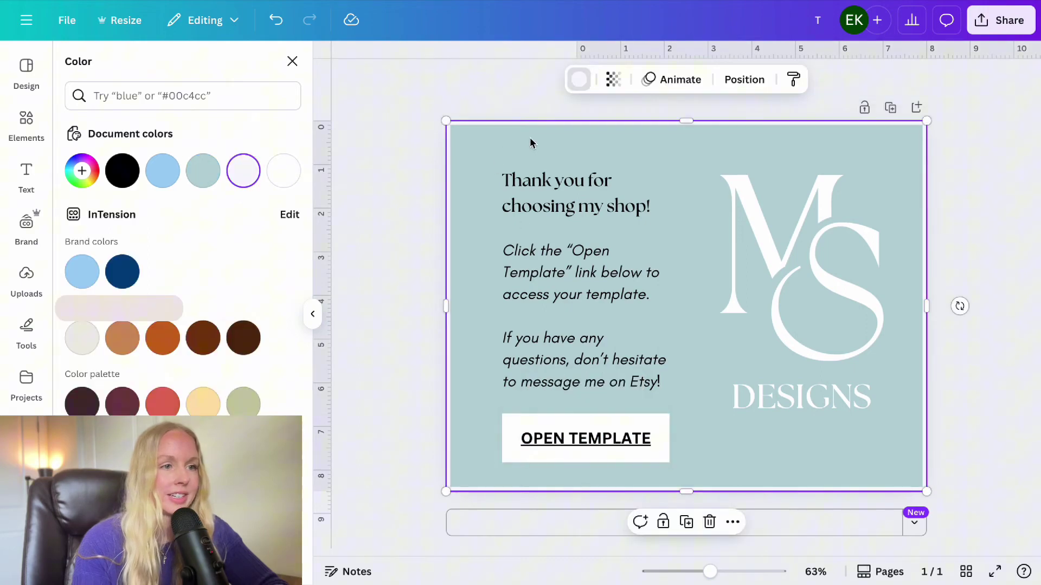
click(649, 420)
click(464, 80)
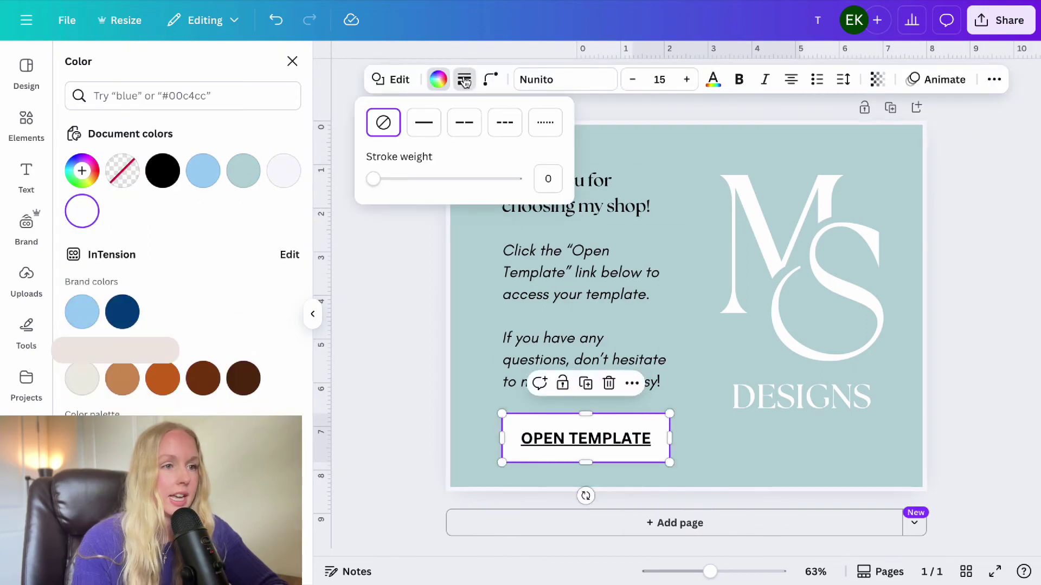
click(437, 128)
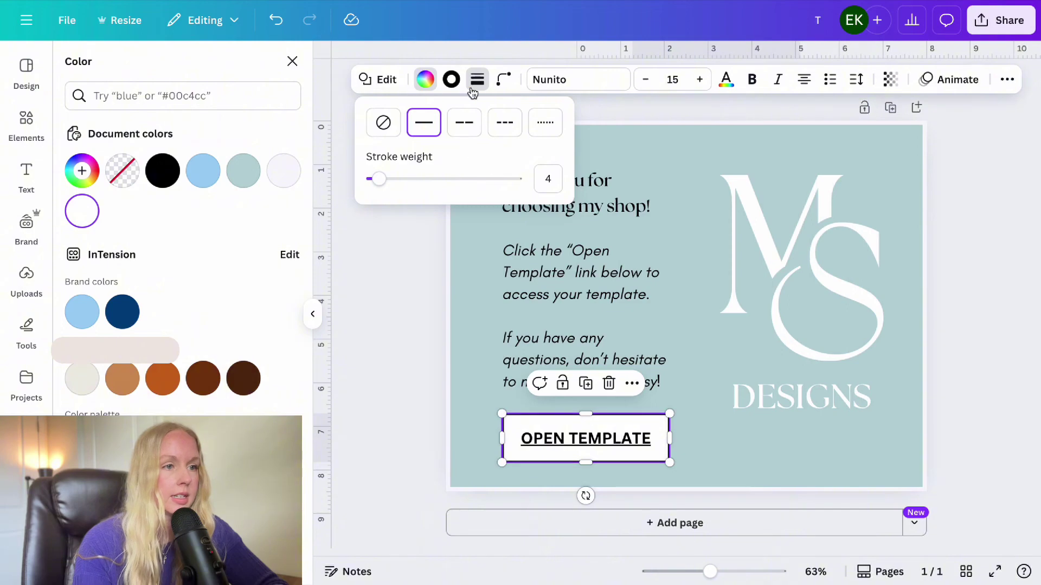
- Round the button box's corners to 39
click(503, 80)
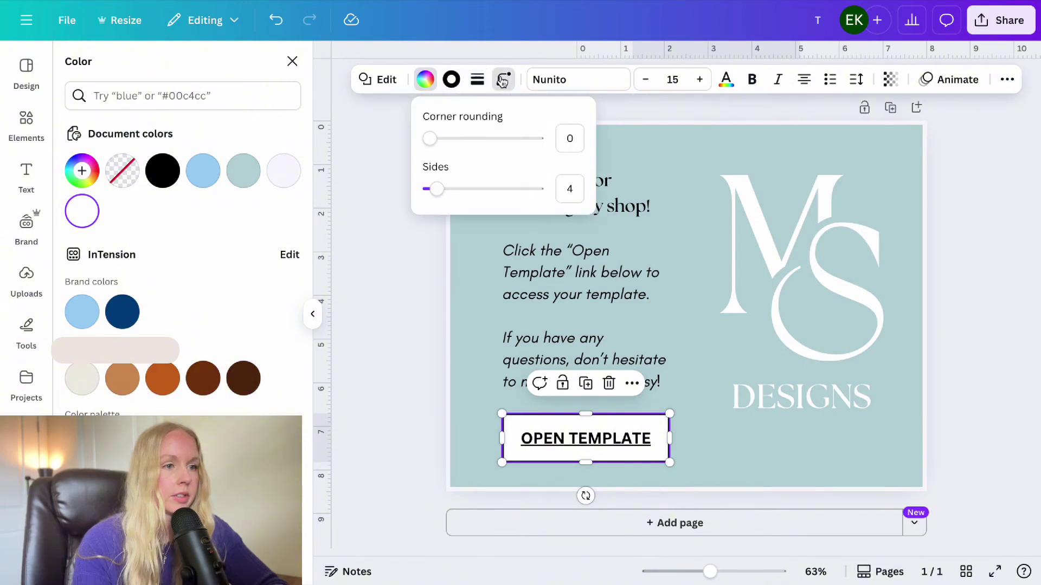
drag(430, 139, 471, 138)
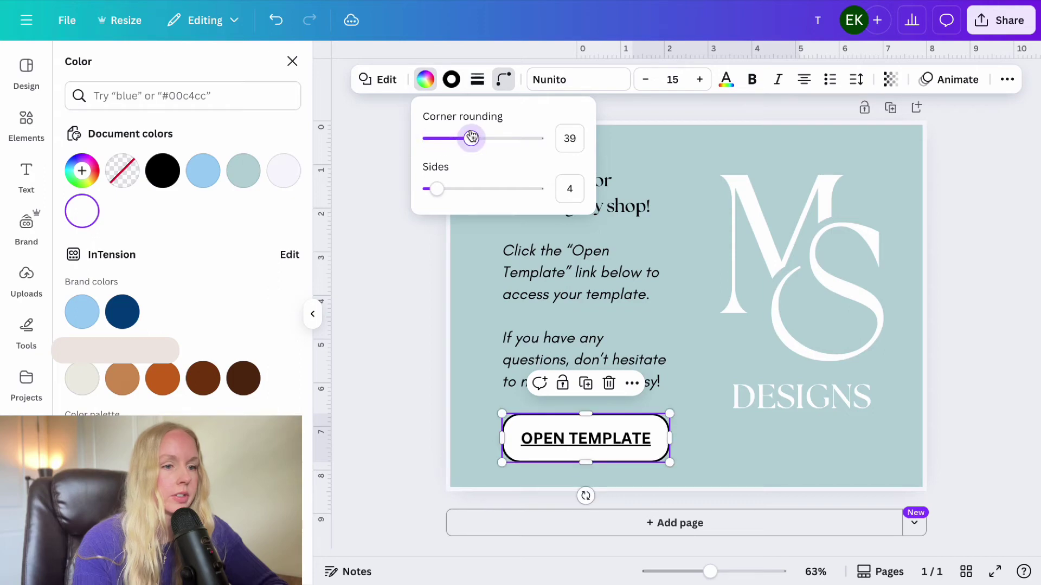
click(730, 464)
drag(702, 463, 603, 417)
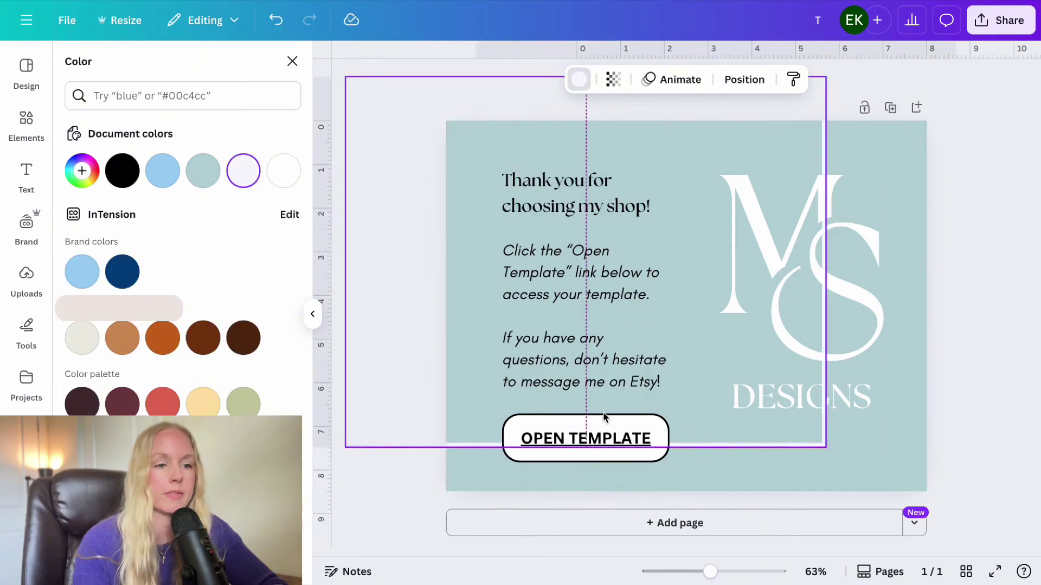
- Undo the accidental background drag so the teal fills the whole page
click(276, 20)
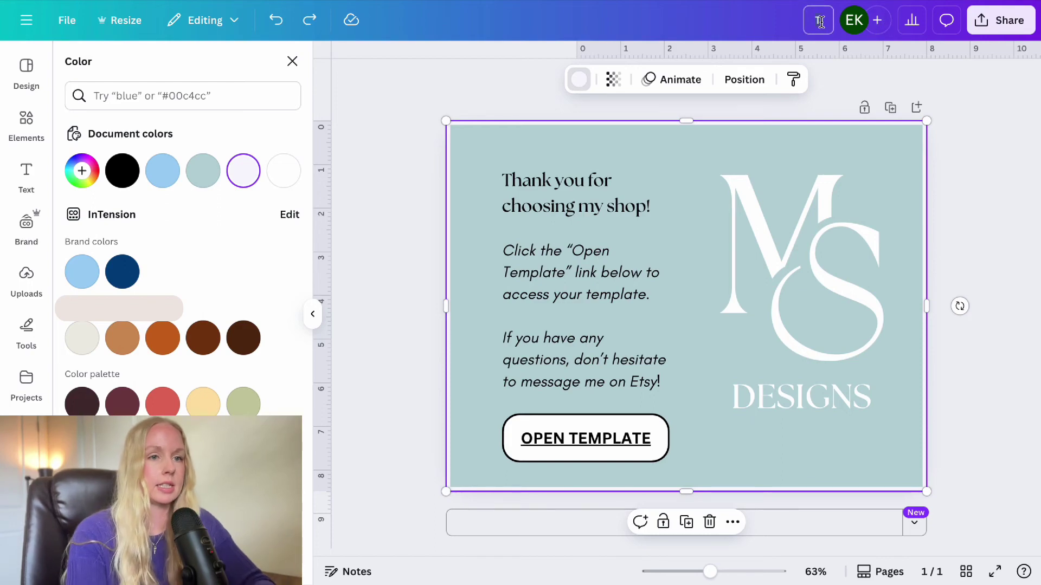
- Rename the design to 'DOWNLOAD - Cleaning Checklist'
text(OC)
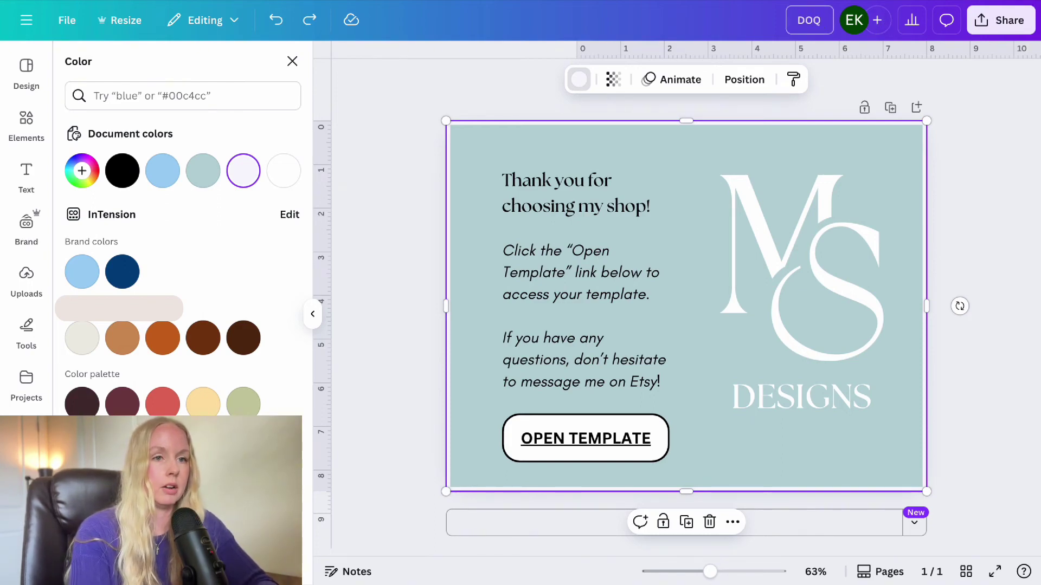
text(NLOAD -)
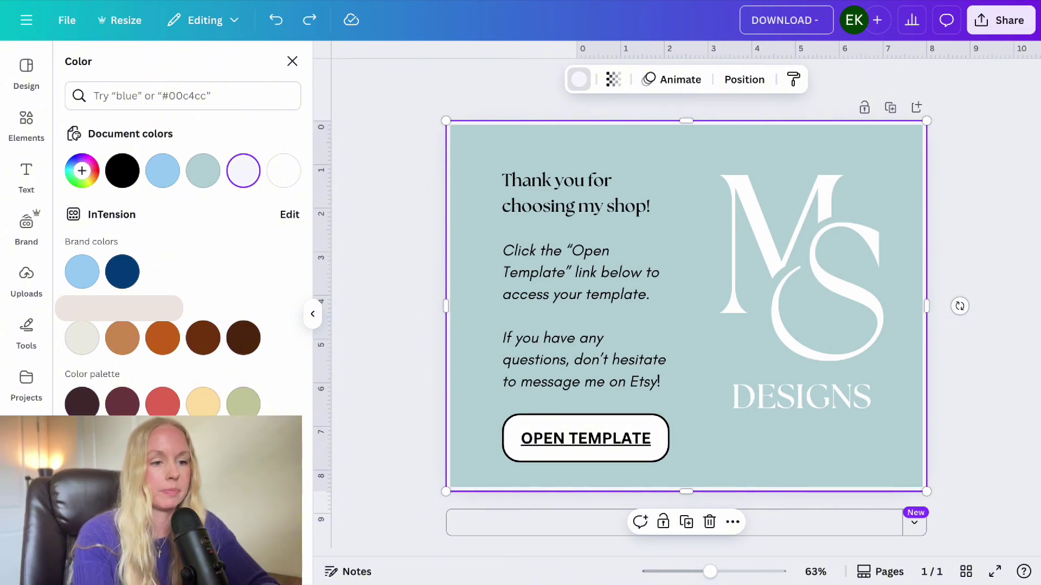
text(Cleaning Checklist)
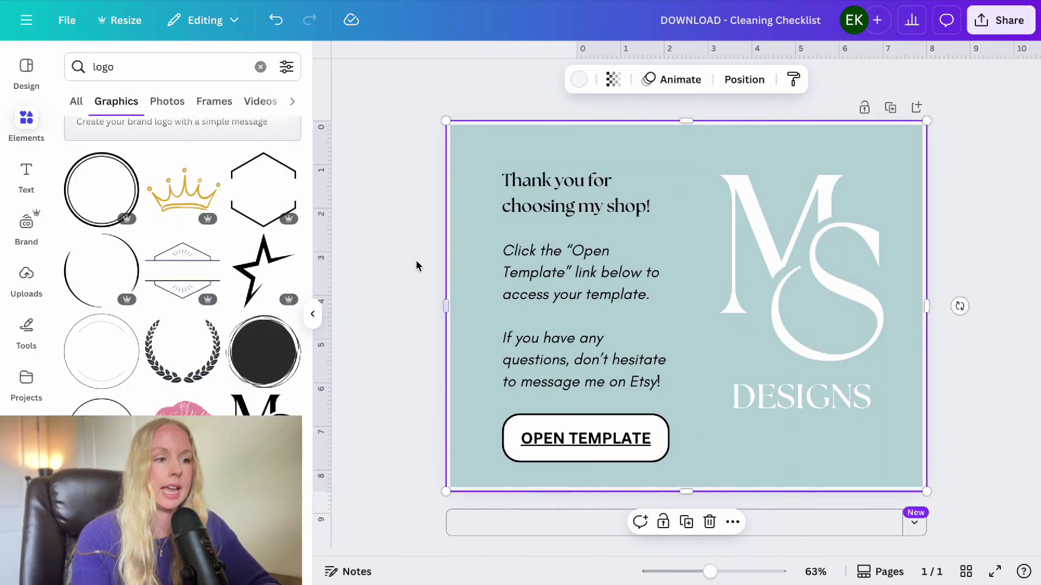
- Export the thank-you card as a PDF Standard file, 'DOWNLOAD - Cleaning Checklist.pdf'
click(320, 309)
click(1000, 20)
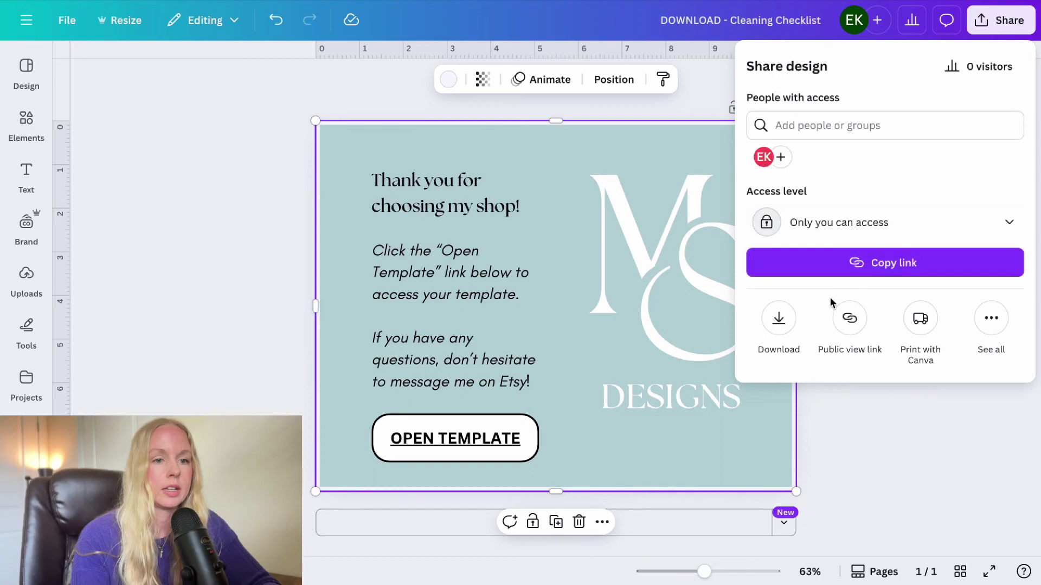
click(779, 324)
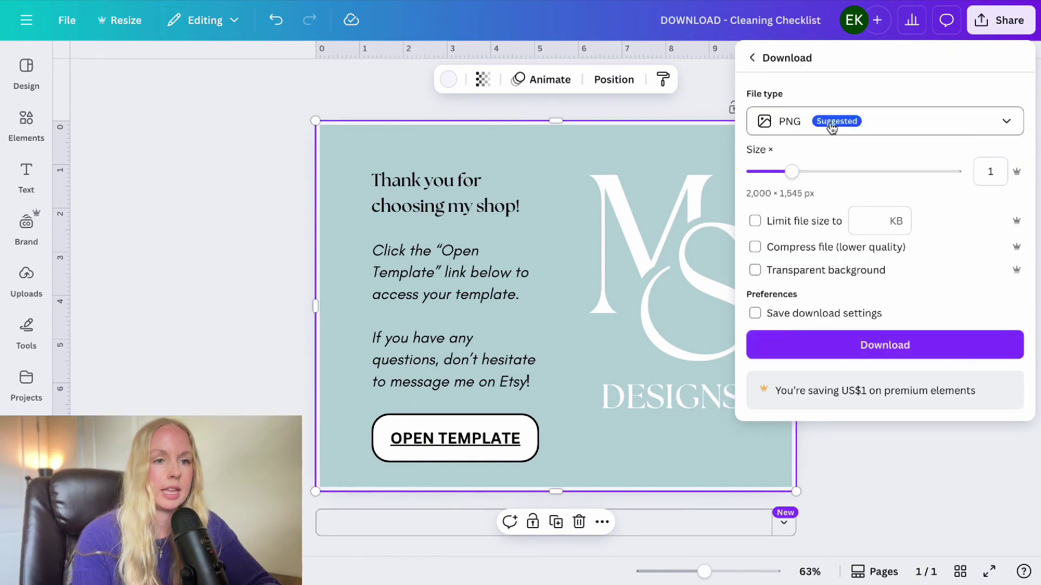
click(832, 125)
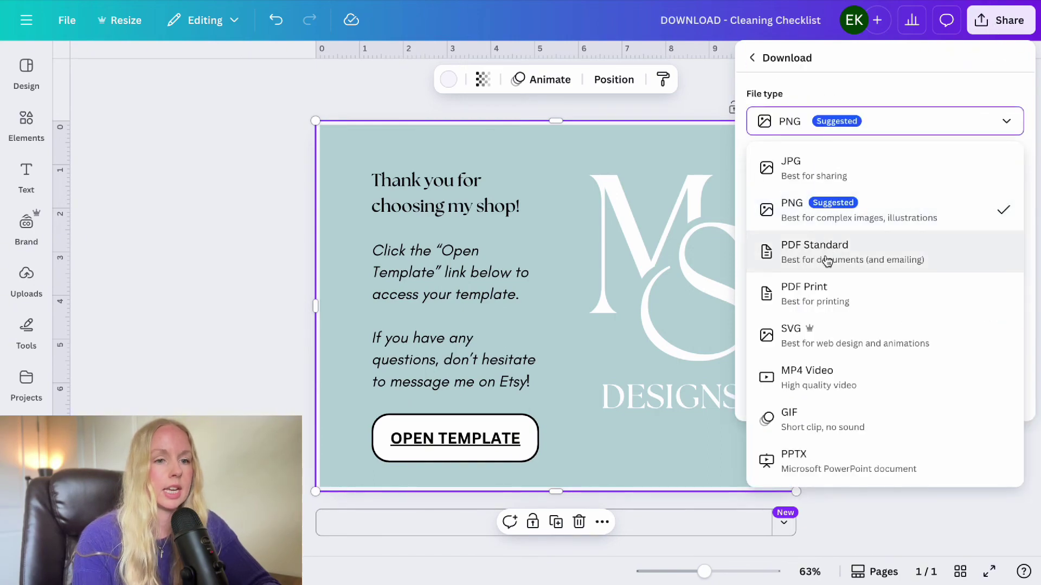
click(845, 259)
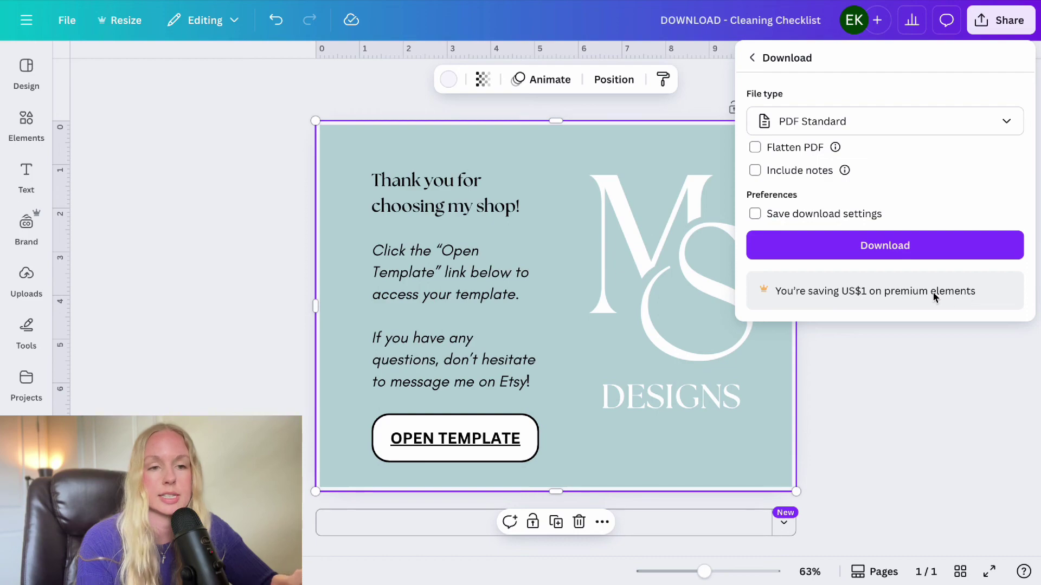
click(880, 246)
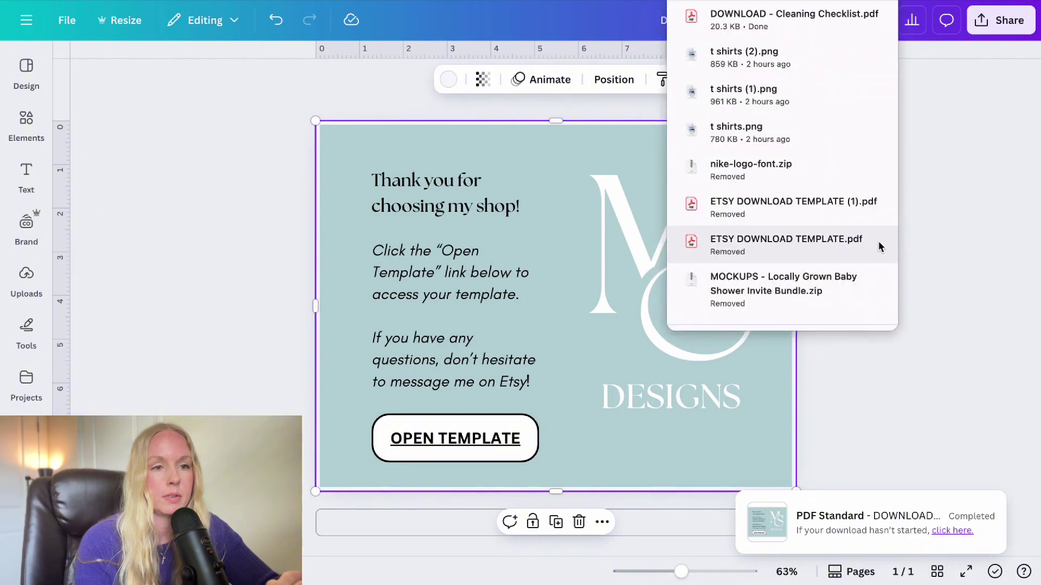
click(950, 237)
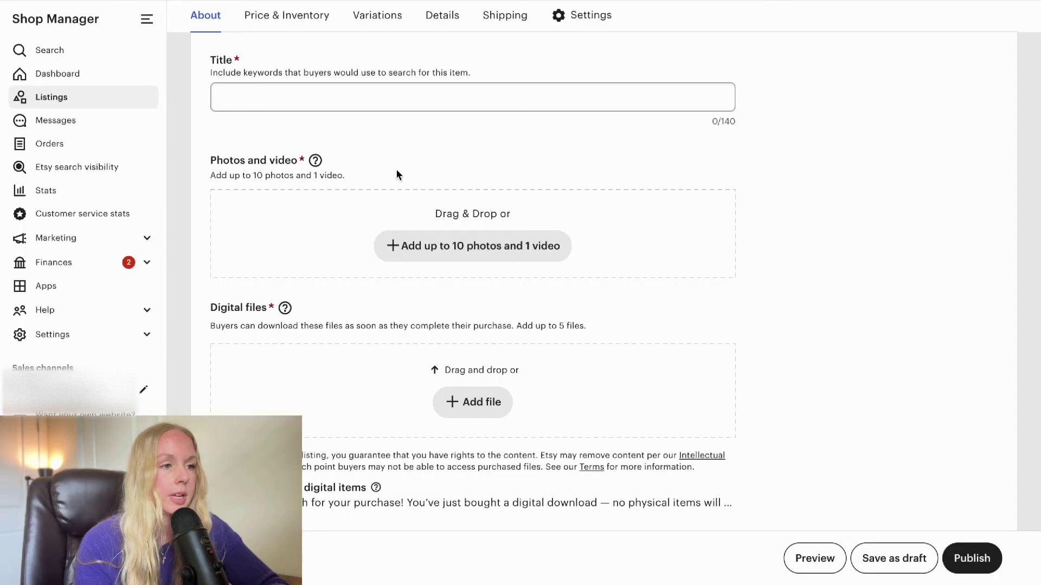
- Attach DOWNLOAD-CleaningChecklist.pdf from Downloads under the listing's Digital files
scroll(396, 172, up, 3)
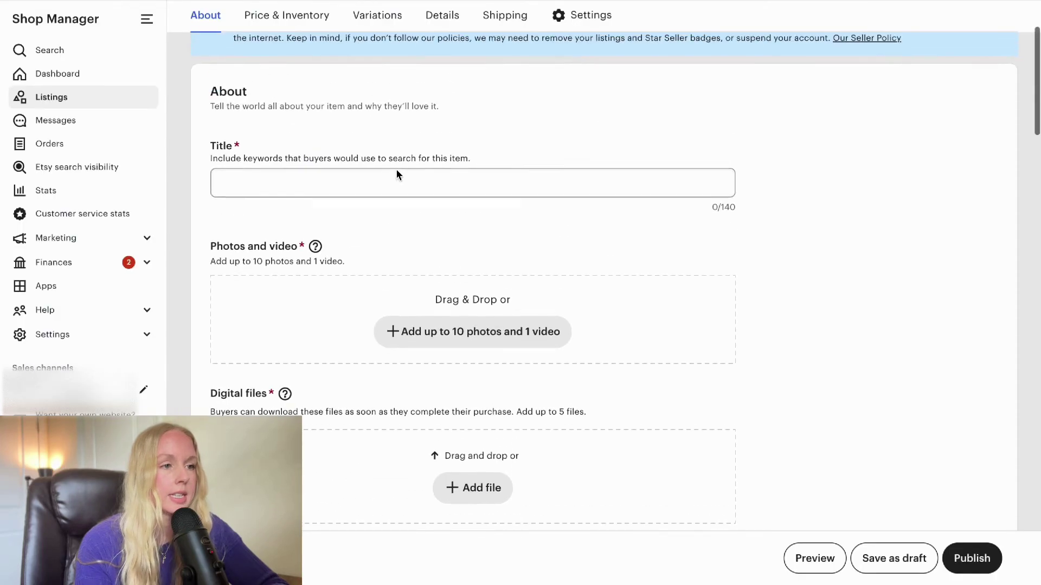
scroll(396, 173, down, 3)
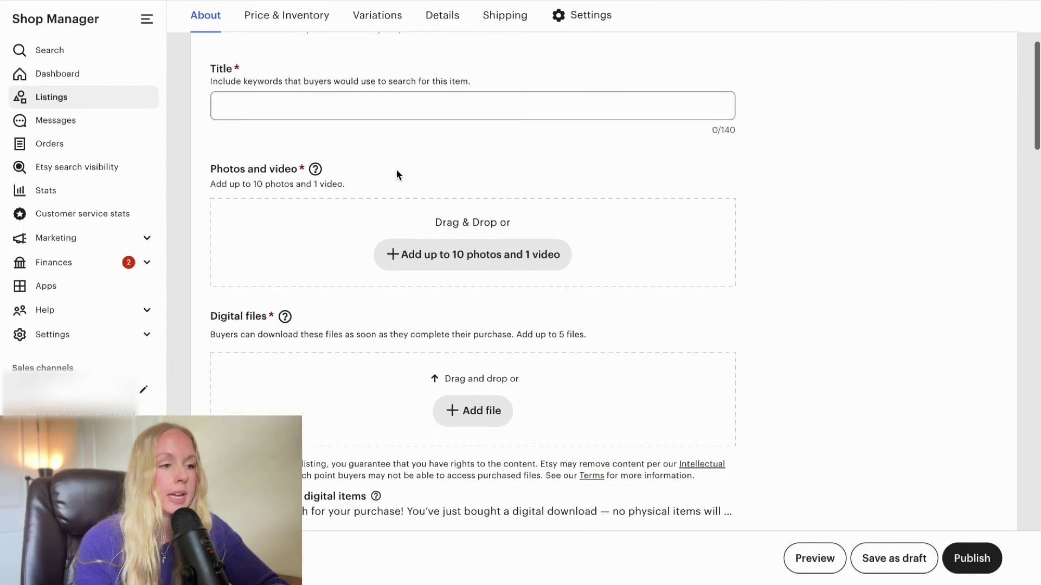
scroll(396, 174, down, 1)
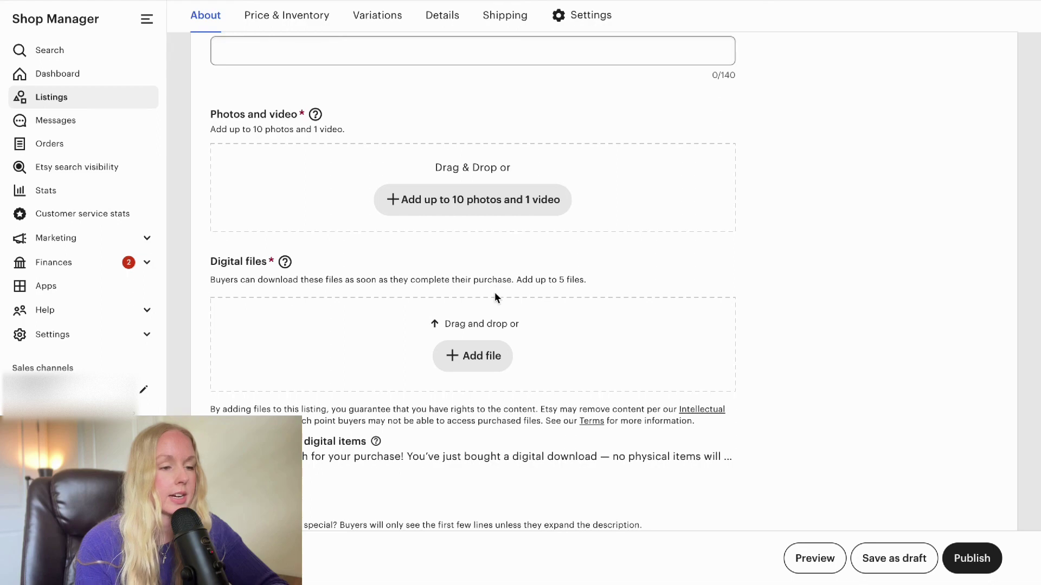
click(476, 353)
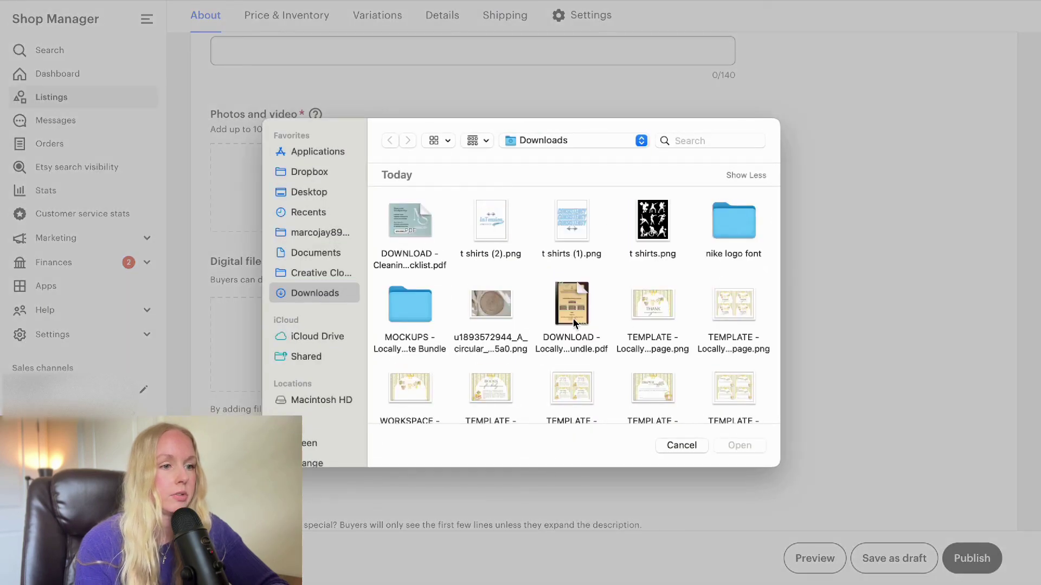
double_click(421, 215)
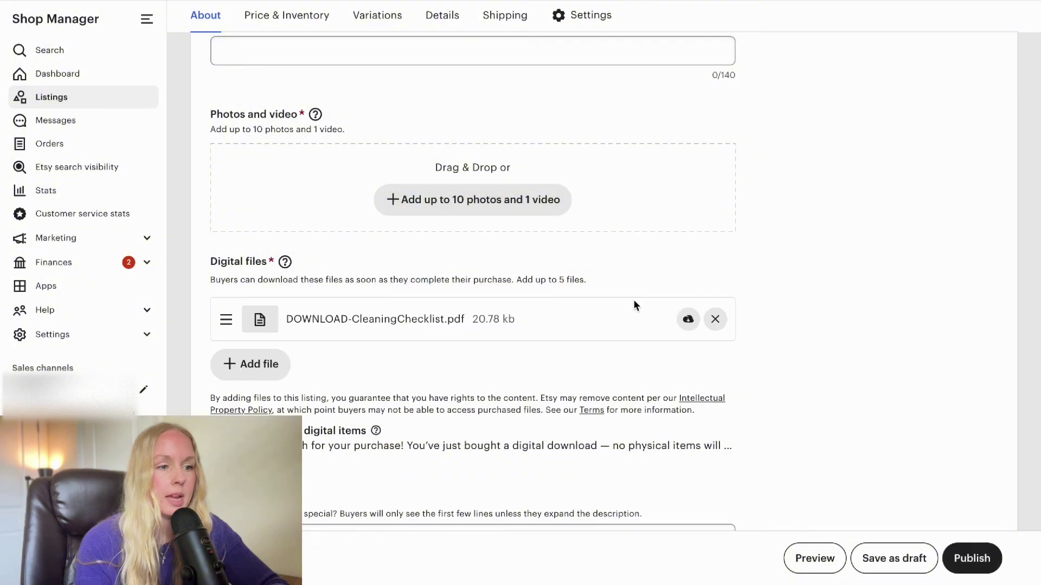